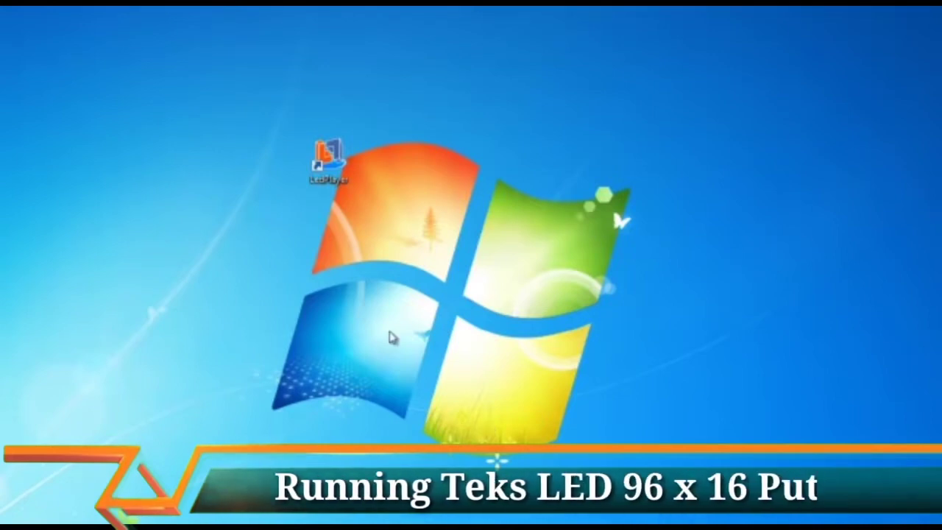
Step: Position the LED preview above the main window and enlarge it to 200%
left_click_drag(329, 156, 389, 118)
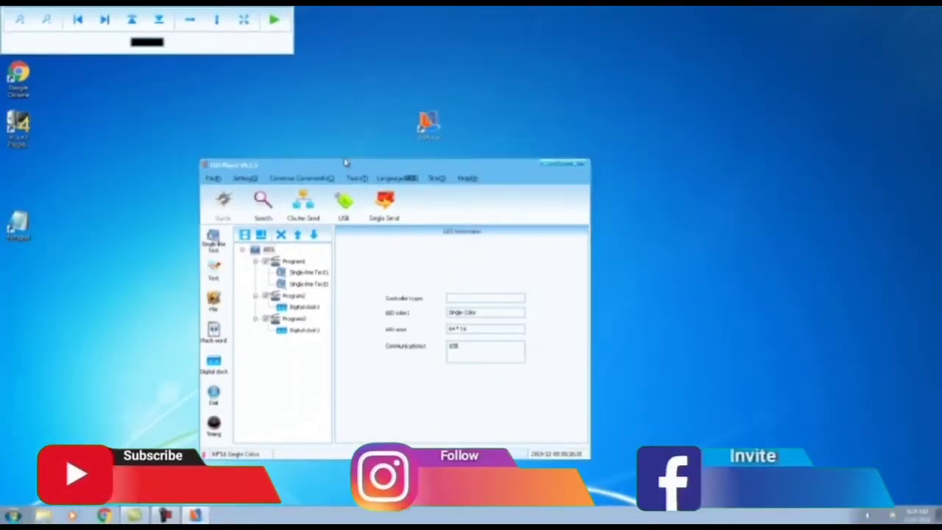
left_click_drag(267, 50, 542, 170)
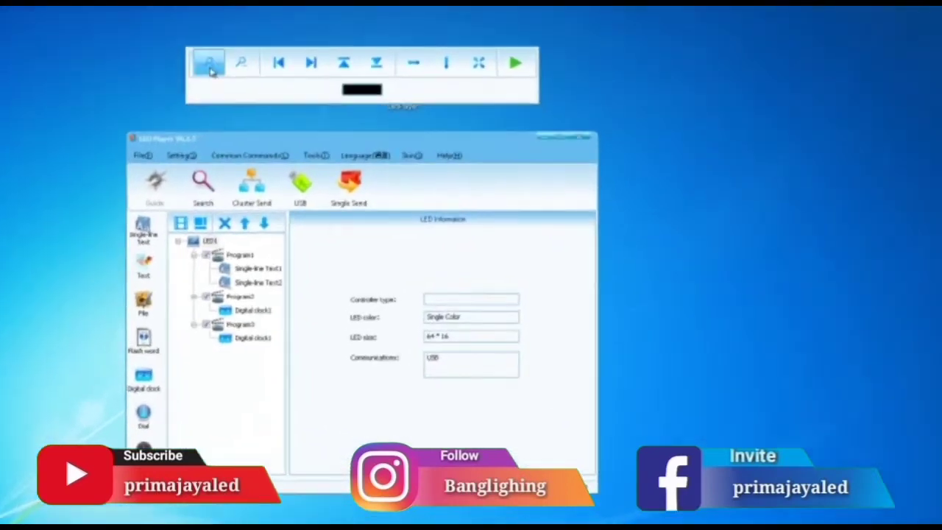
left_click_drag(295, 99, 366, 97)
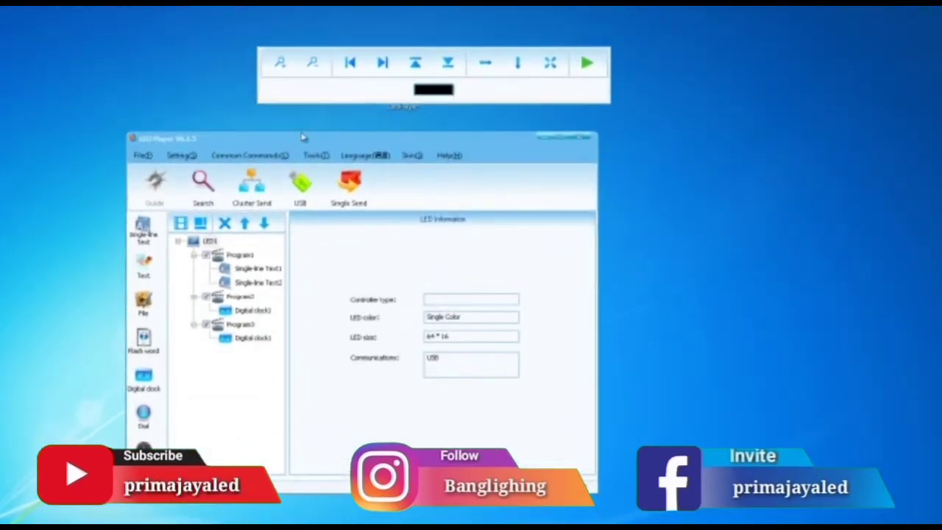
left_click_drag(301, 143, 386, 124)
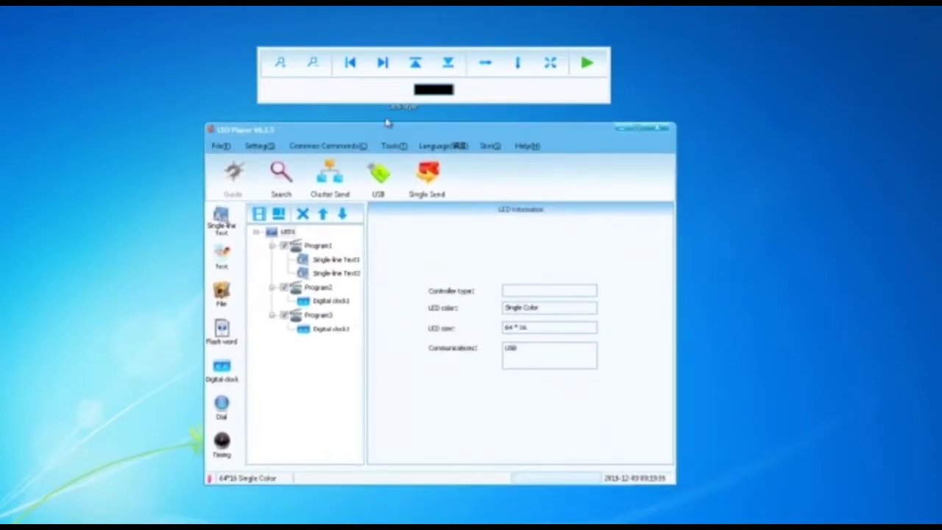
left_click(283, 68)
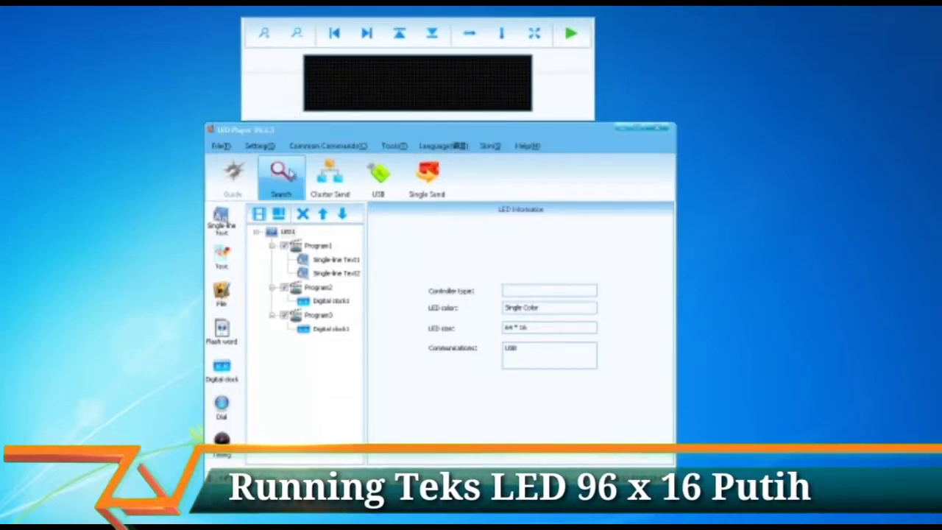
Step: Start a new project and unlock LED parameter settings with the verify password
left_click(221, 146)
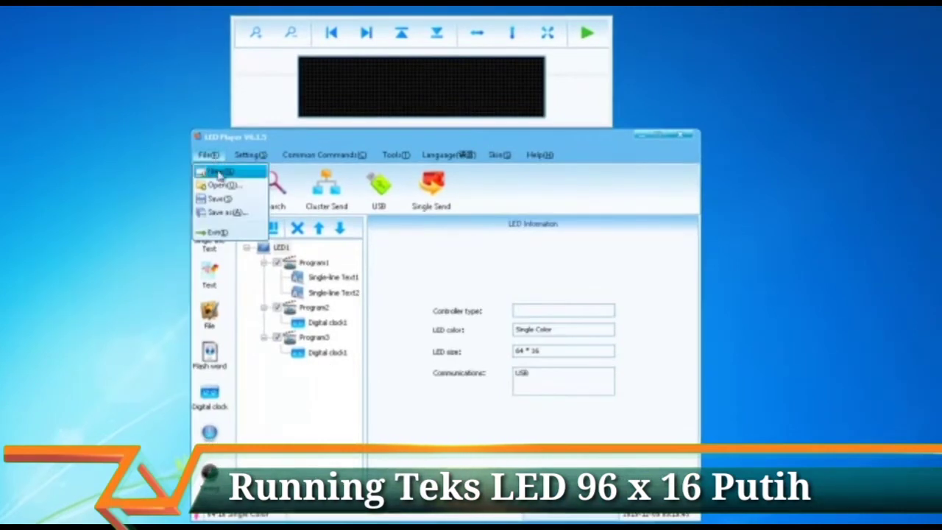
left_click(219, 174)
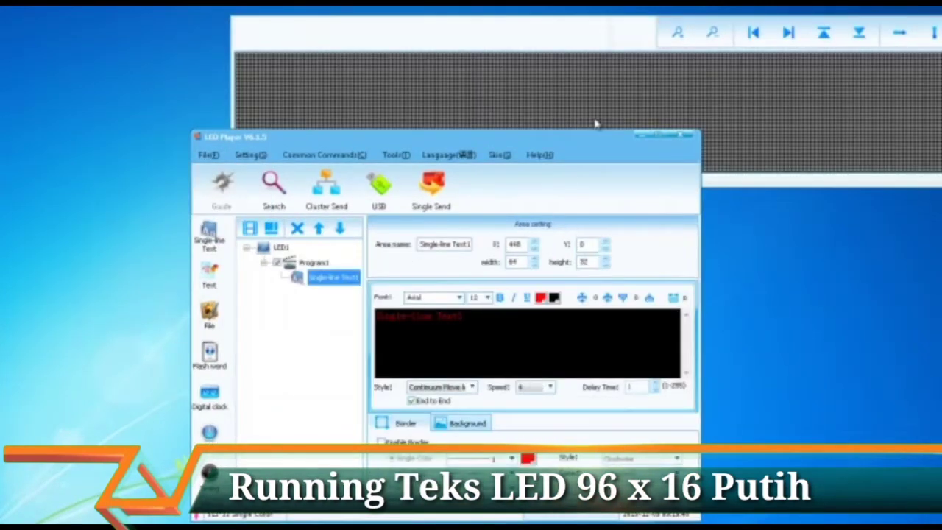
left_click(251, 155)
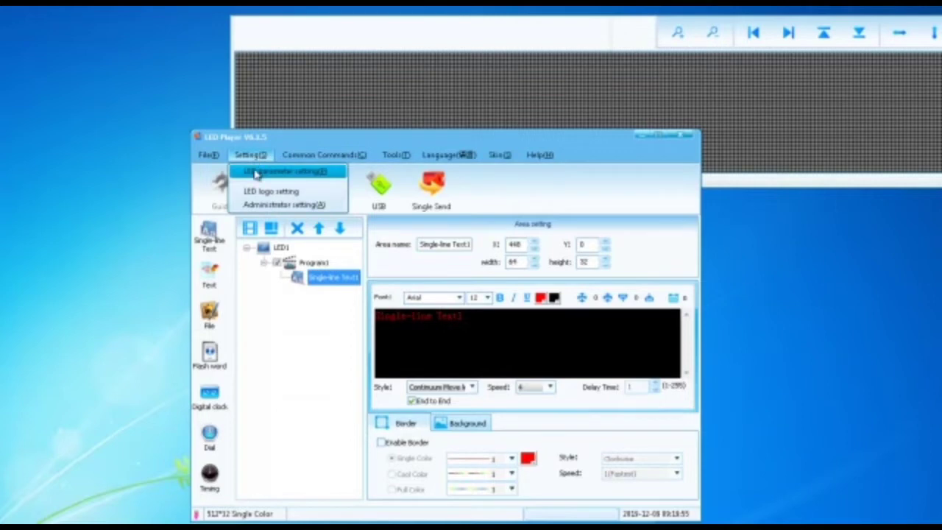
left_click(257, 173)
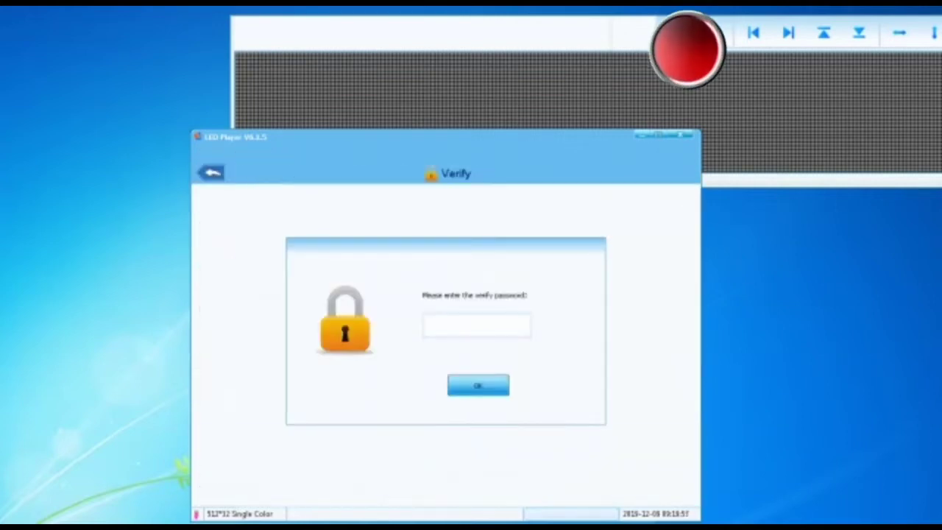
type("888")
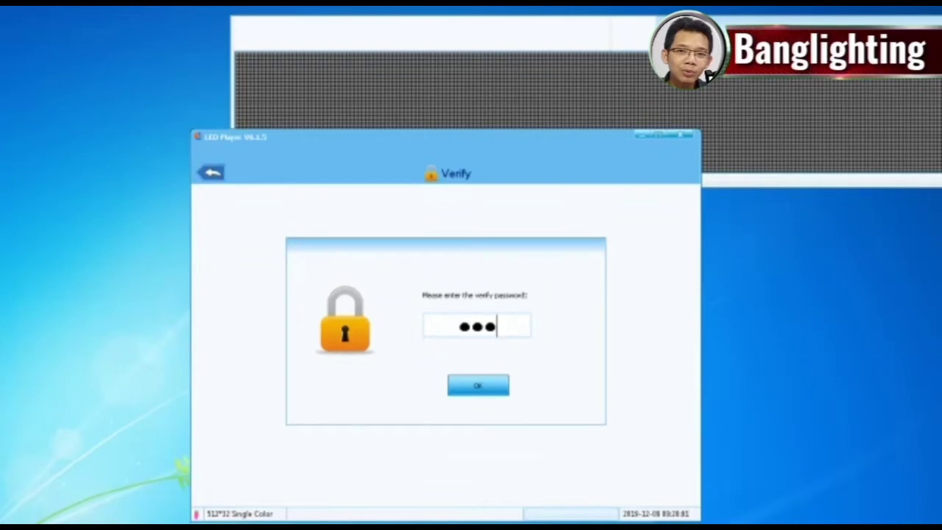
key("Return")
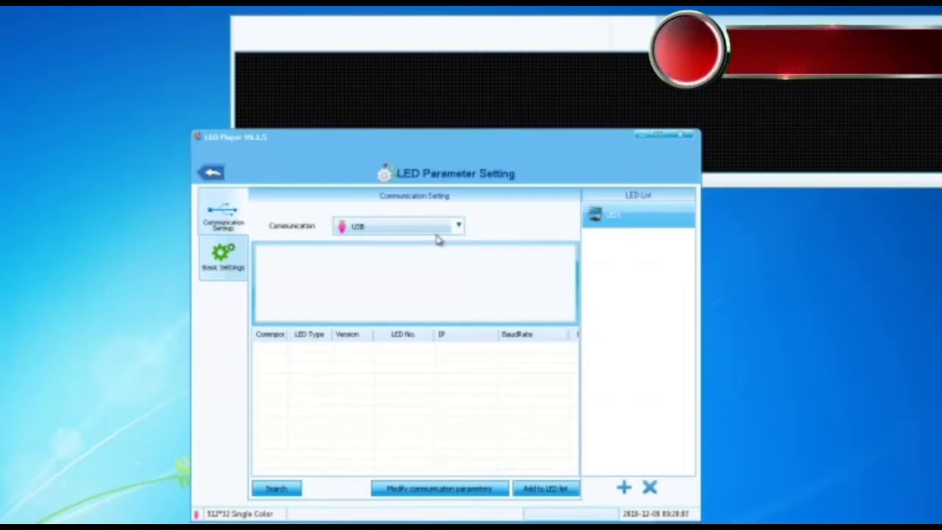
Step: Set the screen to 3 × 1 modules (96 × 16 points) and return to the main window
left_click(223, 261)
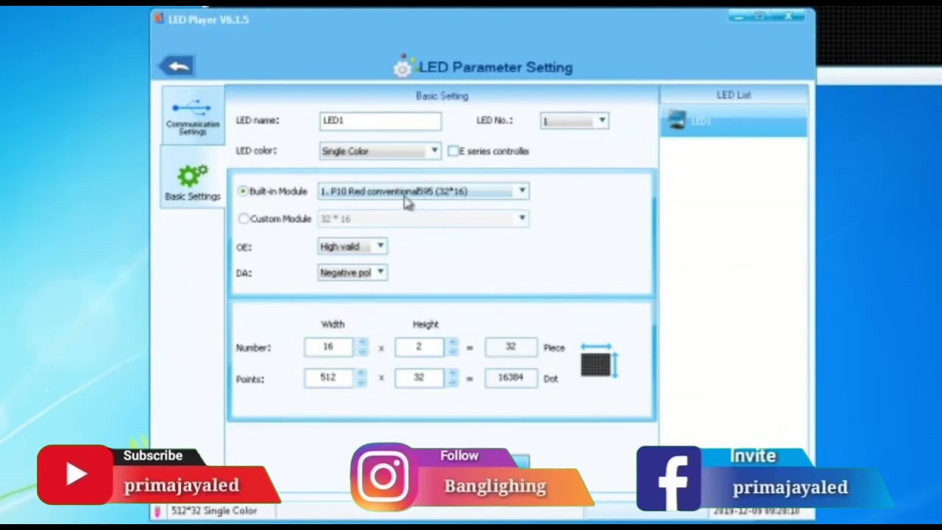
double_click(334, 346)
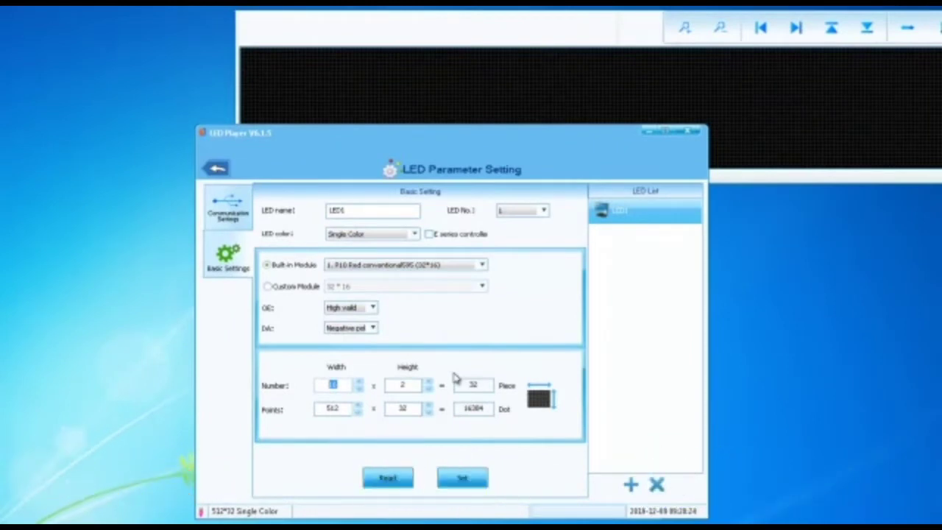
type("3")
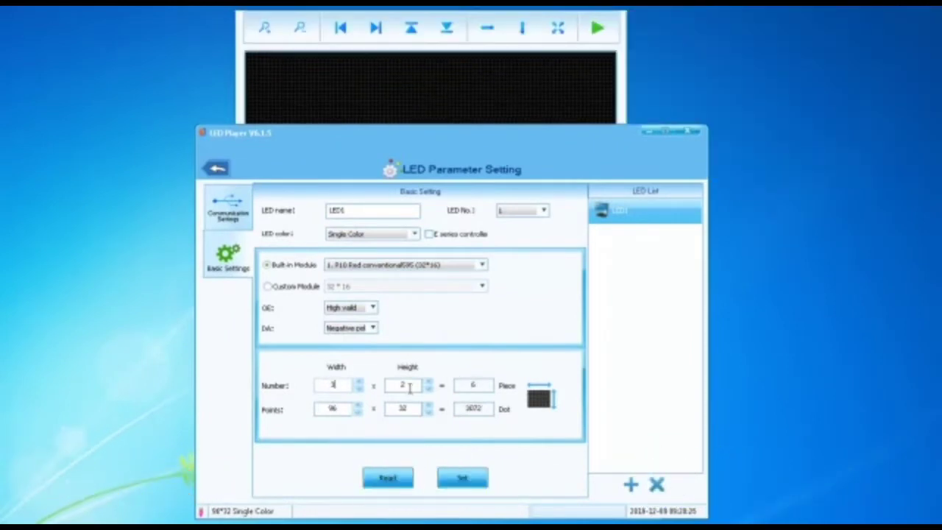
type("1")
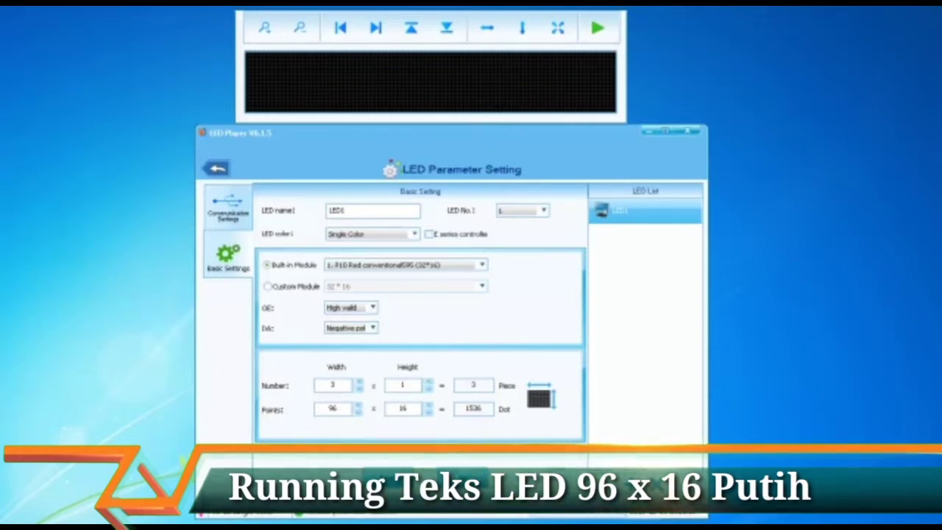
left_click(213, 174)
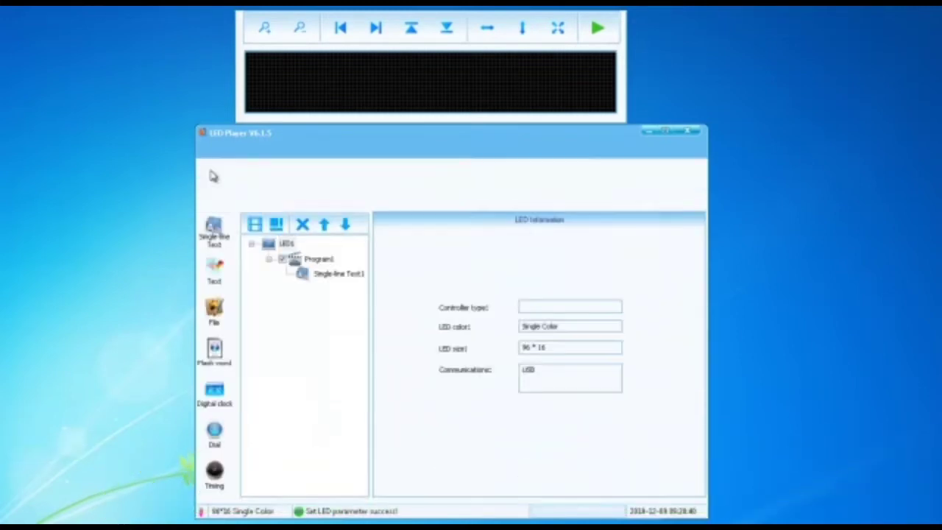
Step: Resize Single-line Text1's area to X 0 and width 96
left_click(326, 275)
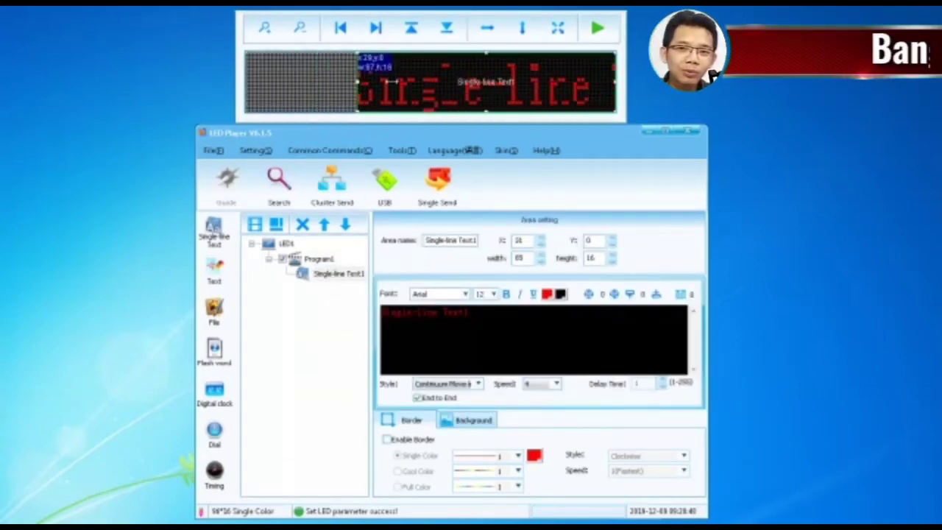
left_click_drag(247, 81, 432, 94)
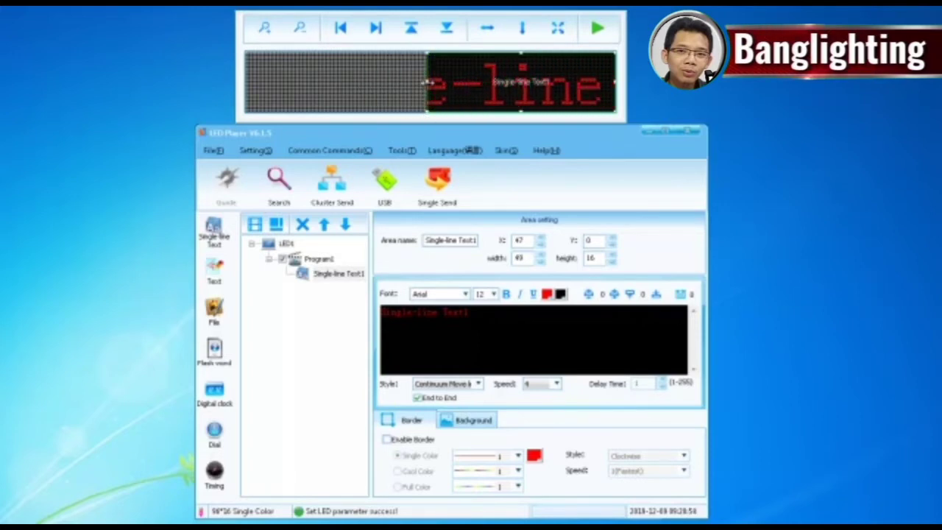
left_click_drag(425, 83, 246, 84)
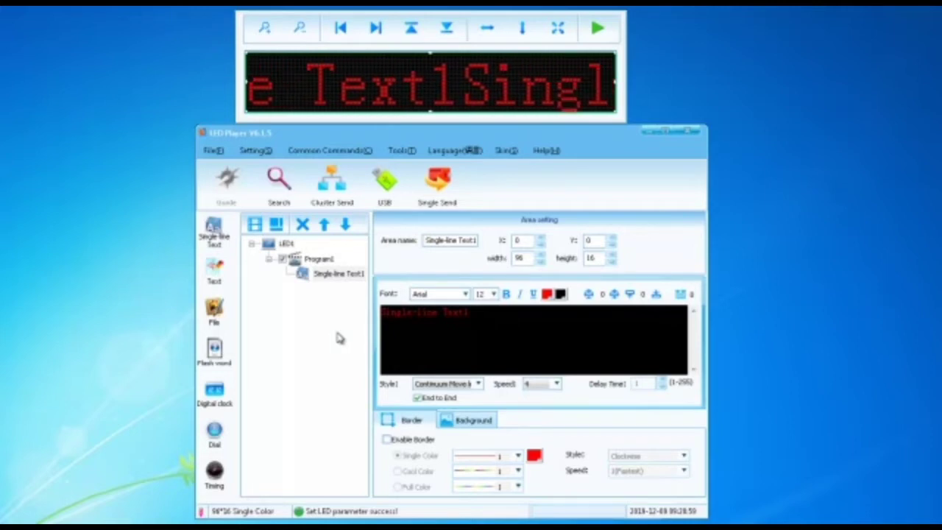
Step: Replace the sample text Single-line Text1 with WELCOME
left_click(506, 319)
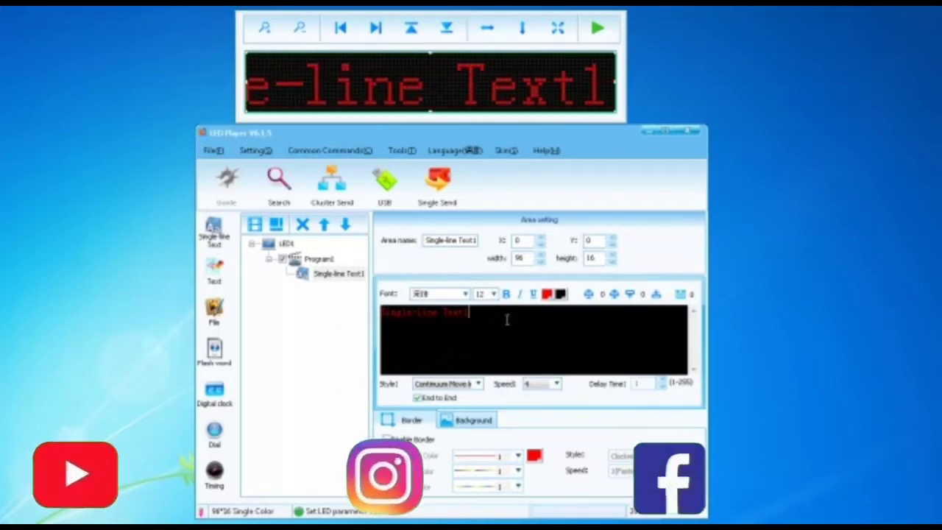
left_click_drag(506, 319, 291, 320)
key("Delete")
type("WELCOM")
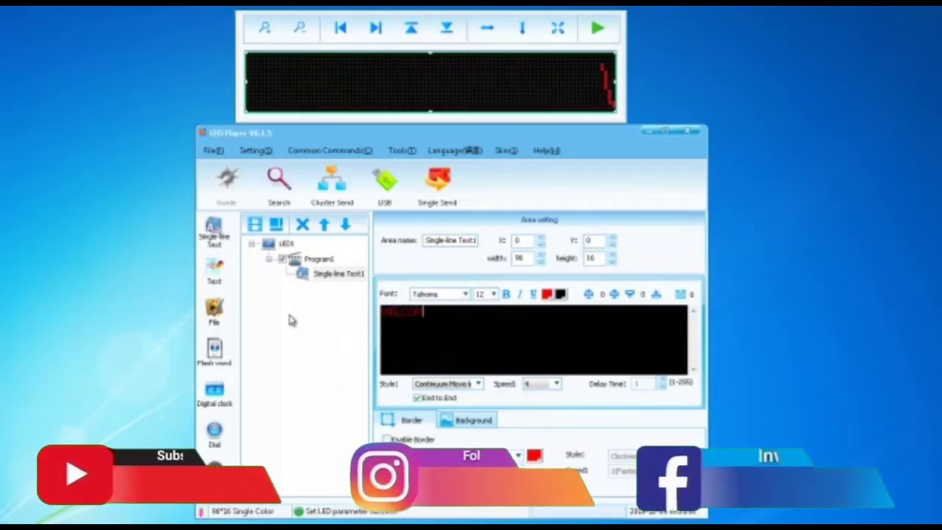
type("E")
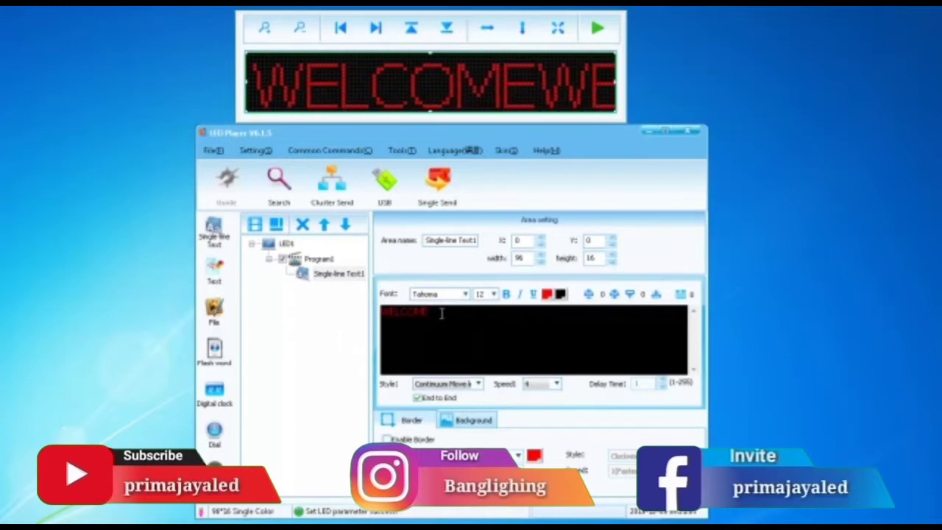
Step: Make WELCOME bold at font size 12
left_click_drag(465, 315, 413, 315)
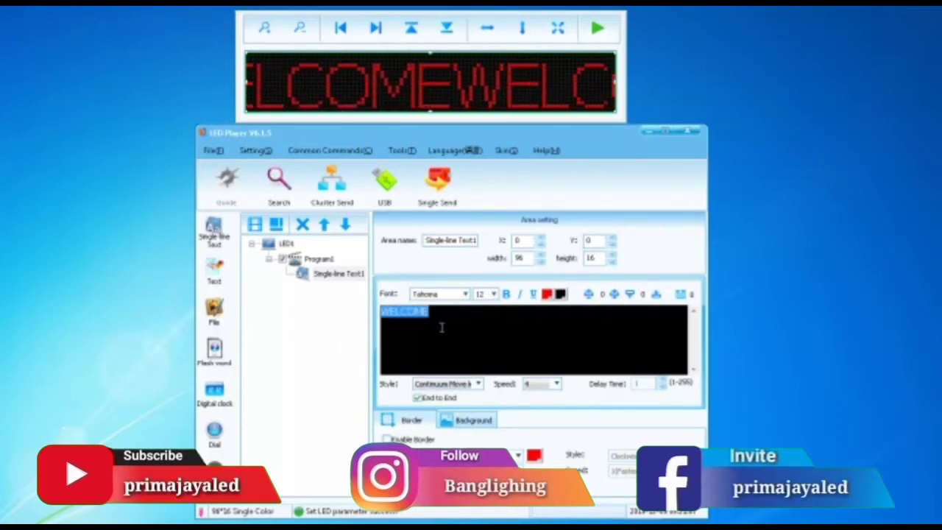
left_click(506, 294)
left_click(465, 294)
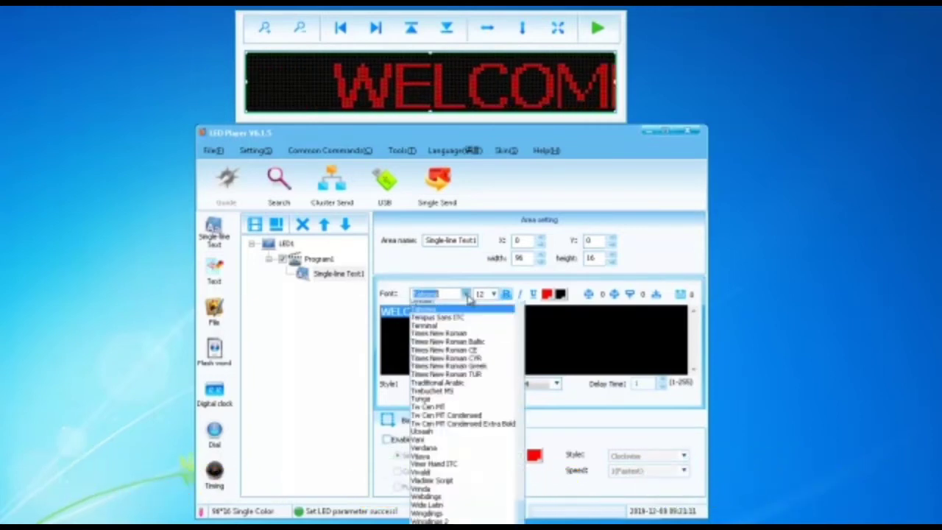
left_click(465, 294)
left_click(493, 294)
left_click(484, 331)
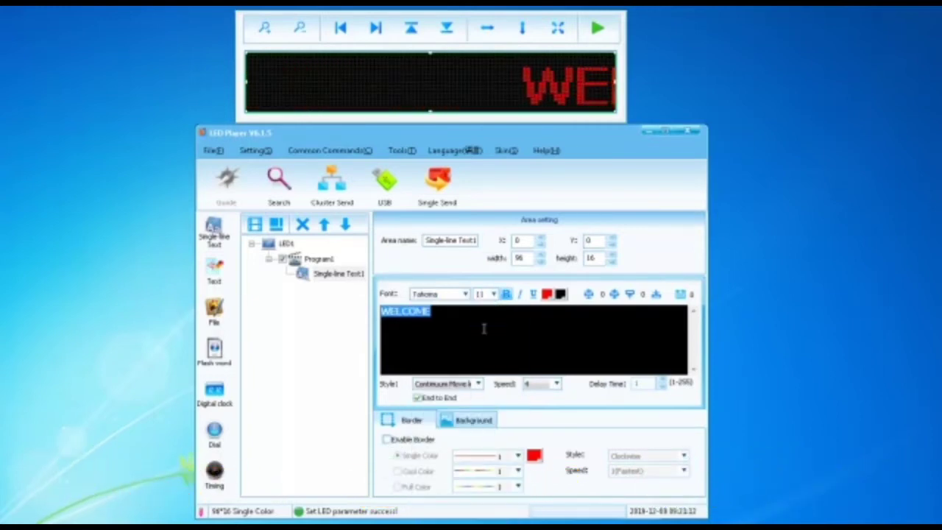
left_click(493, 293)
left_click(476, 339)
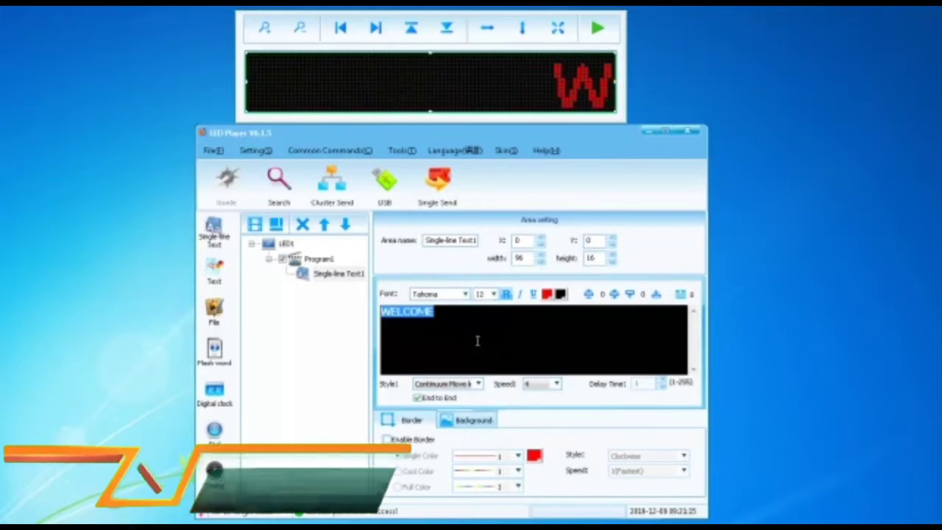
Step: Set WELCOME to font size 11 with the Random display style
left_click(493, 293)
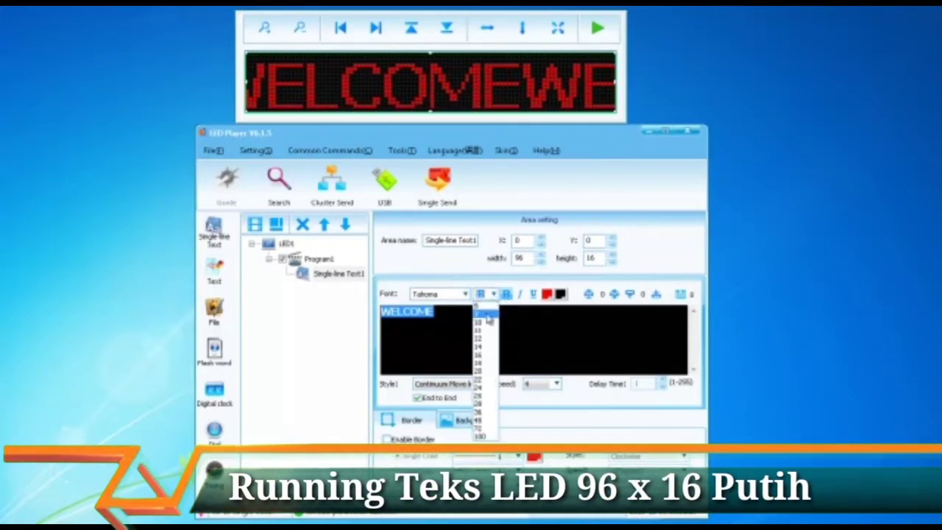
left_click(480, 331)
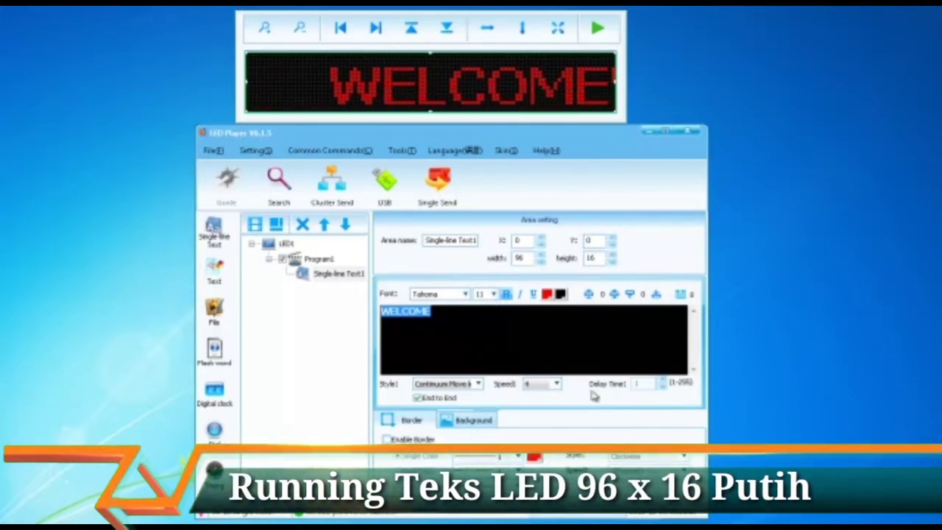
left_click(478, 384)
scroll(456, 191, "up", 5)
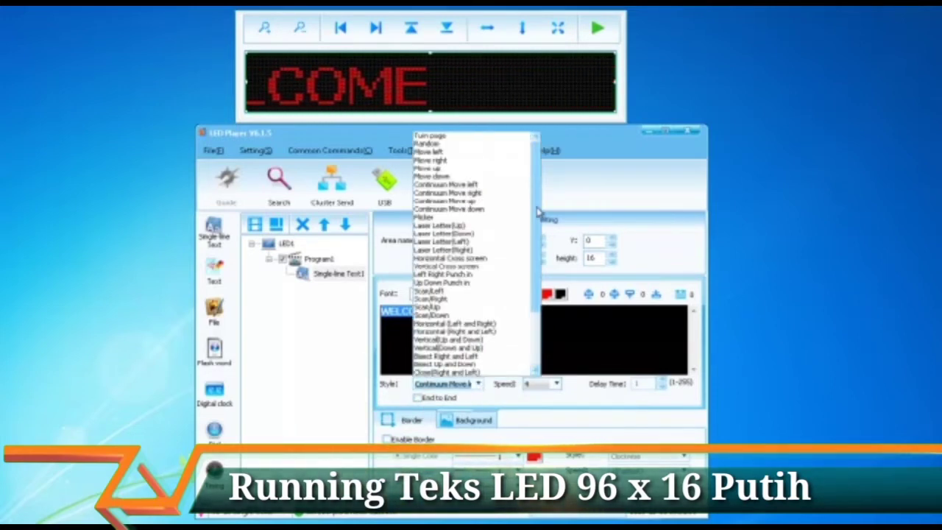
scroll(478, 332, "down", 3)
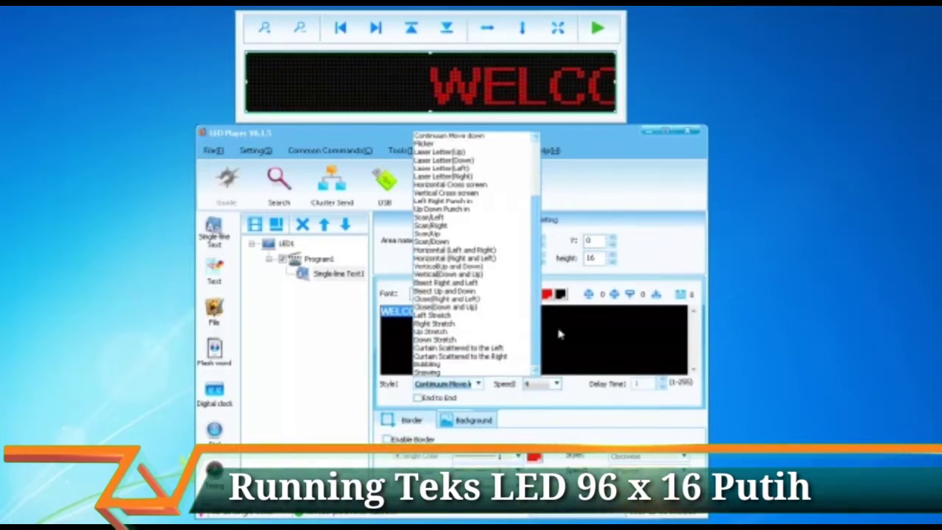
scroll(478, 294, "up", 3)
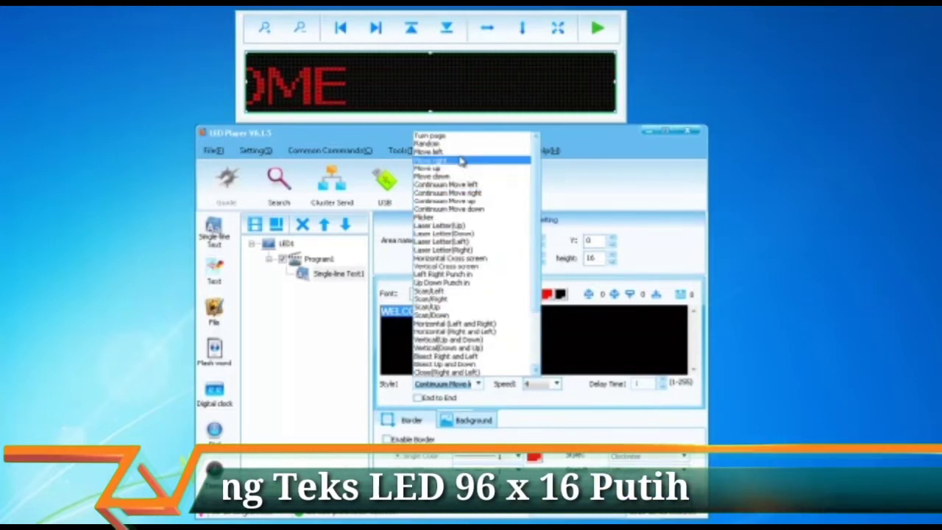
left_click(454, 147)
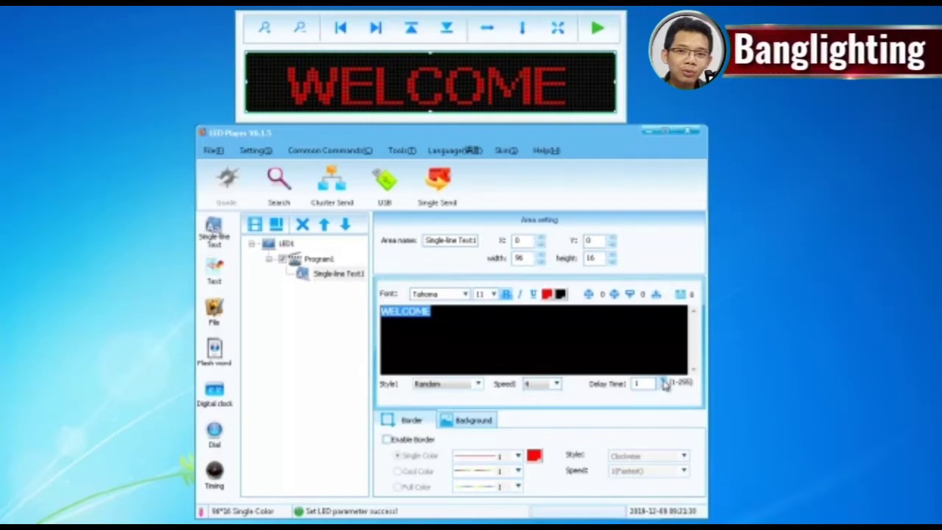
Step: Set delay time to 4, enable a border, and preview its Fixed, Clockwise, Anticlockwise and Flicker styles
left_click(664, 384)
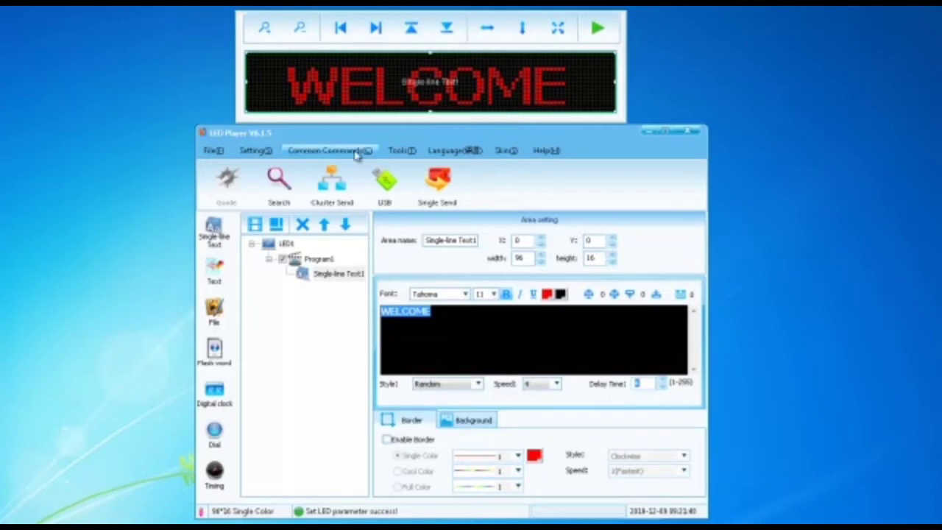
left_click(399, 445)
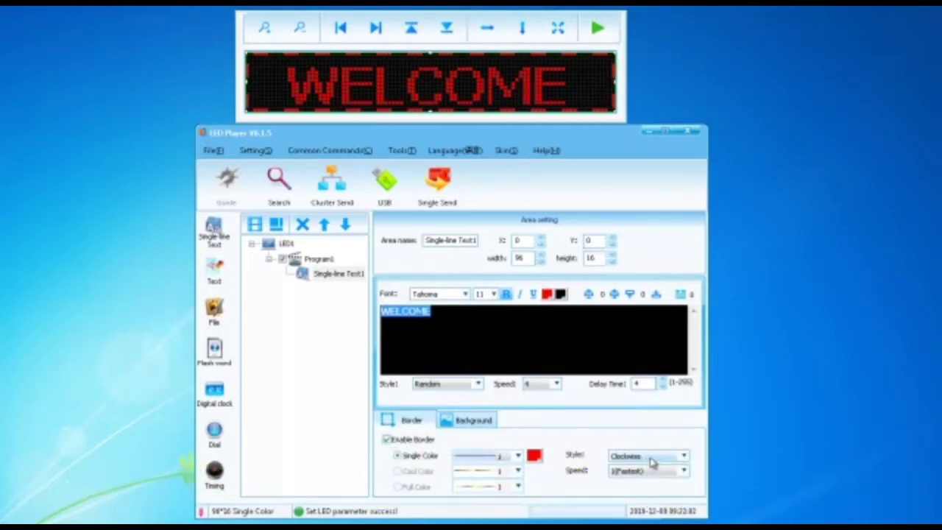
left_click(651, 462)
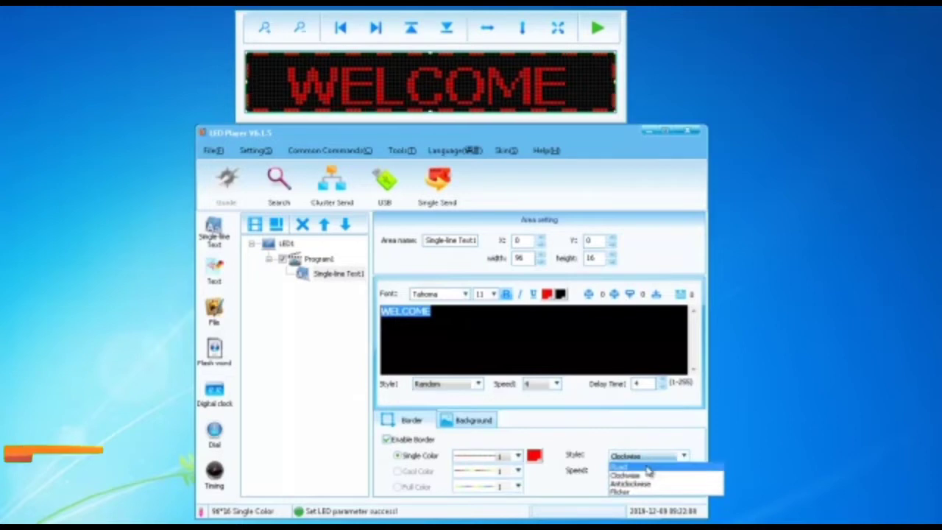
left_click(649, 468)
left_click(646, 471)
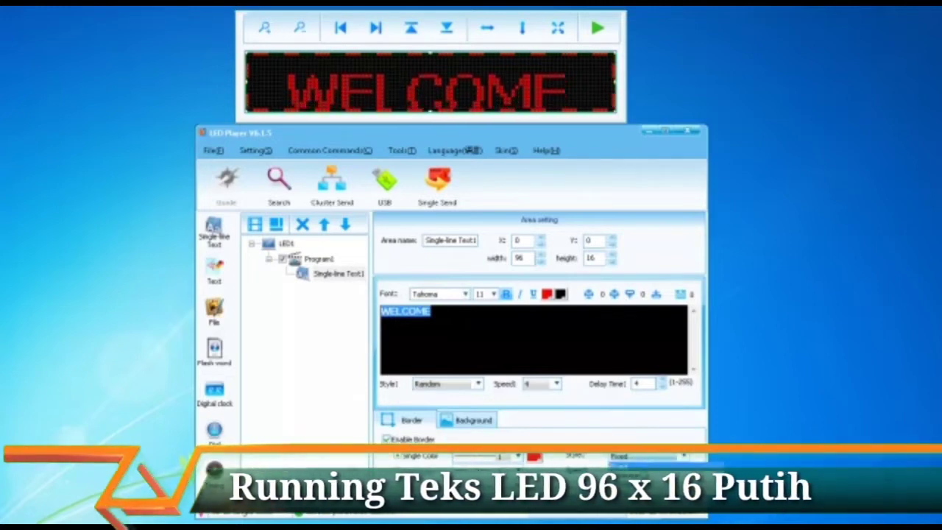
left_click(647, 456)
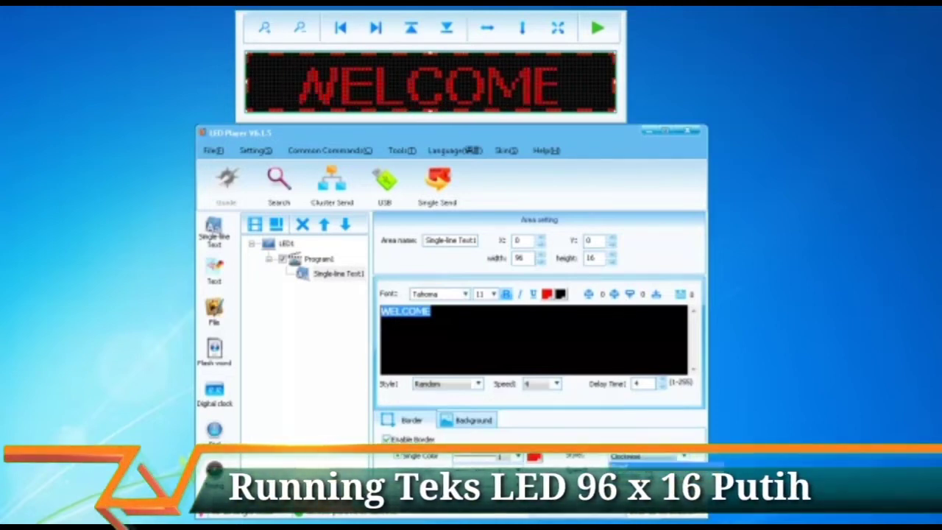
left_click(648, 478)
left_click(647, 456)
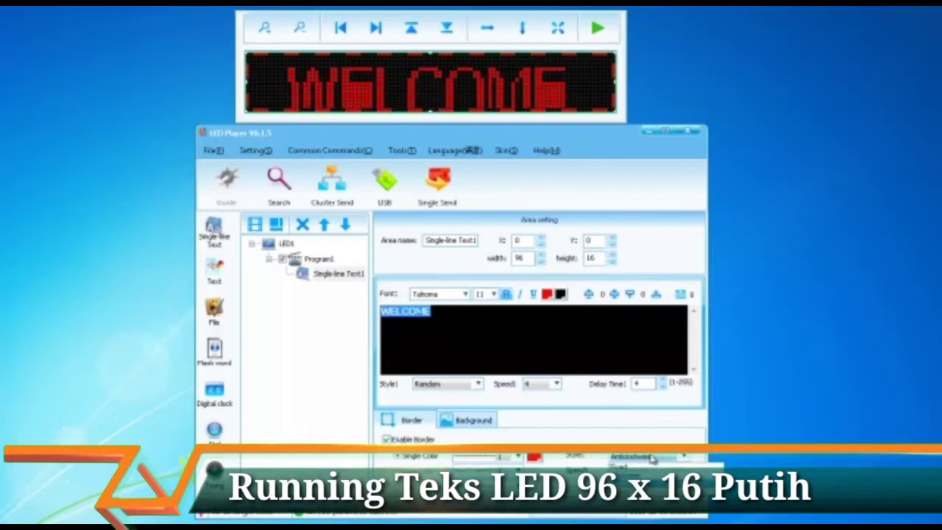
left_click(647, 478)
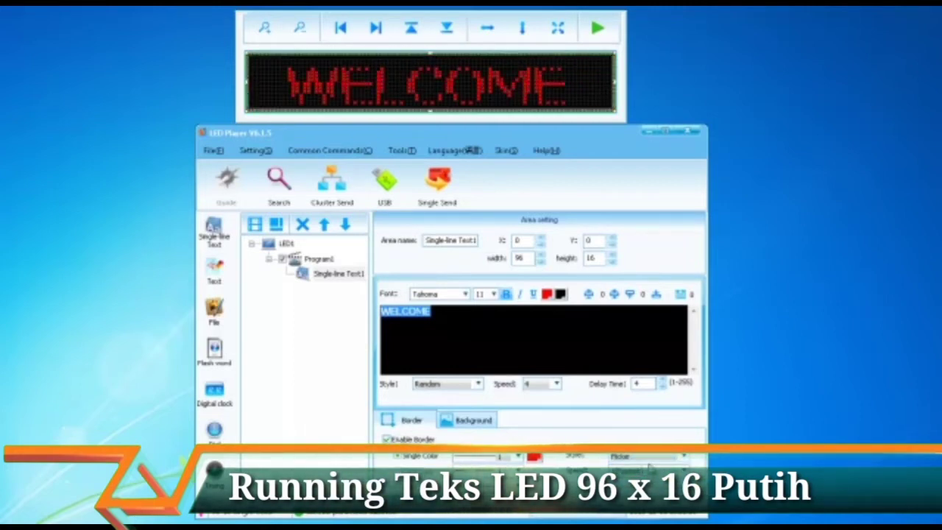
Step: Set the border style to Clockwise with speed 12
left_click(640, 475)
left_click(644, 473)
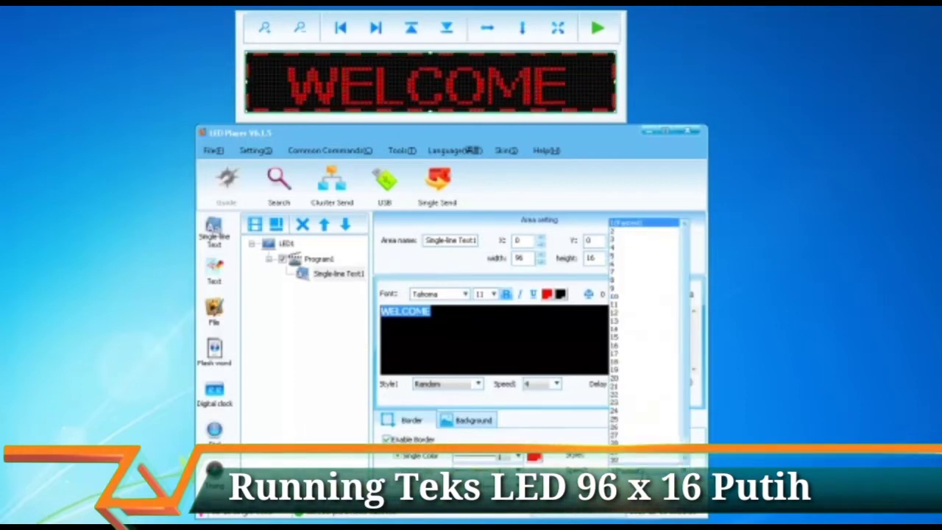
left_click(619, 317)
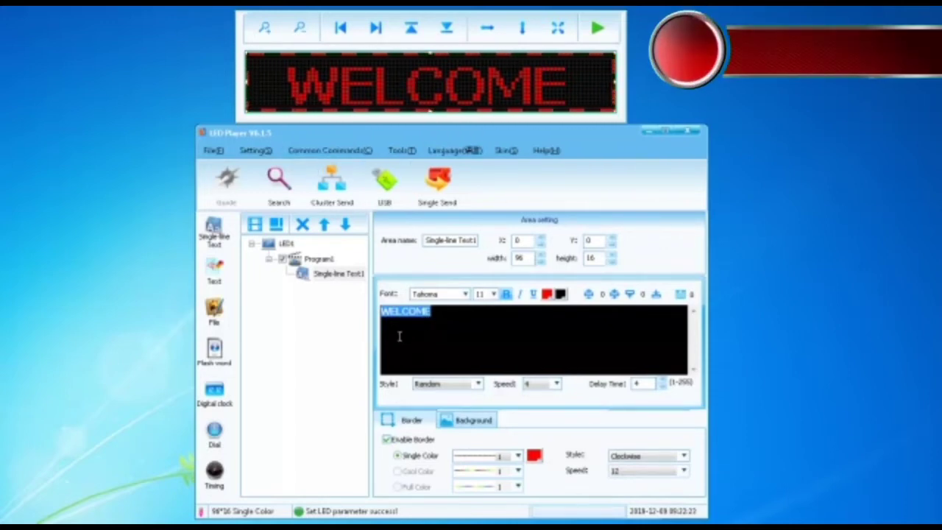
Step: Add Program2 under LED1 and bring up its Add area submenu
right_click(308, 262)
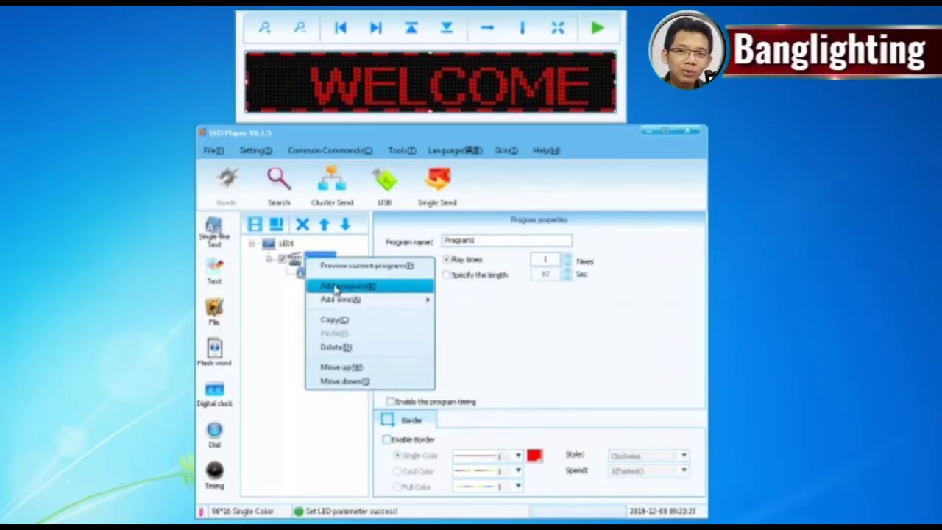
left_click(337, 287)
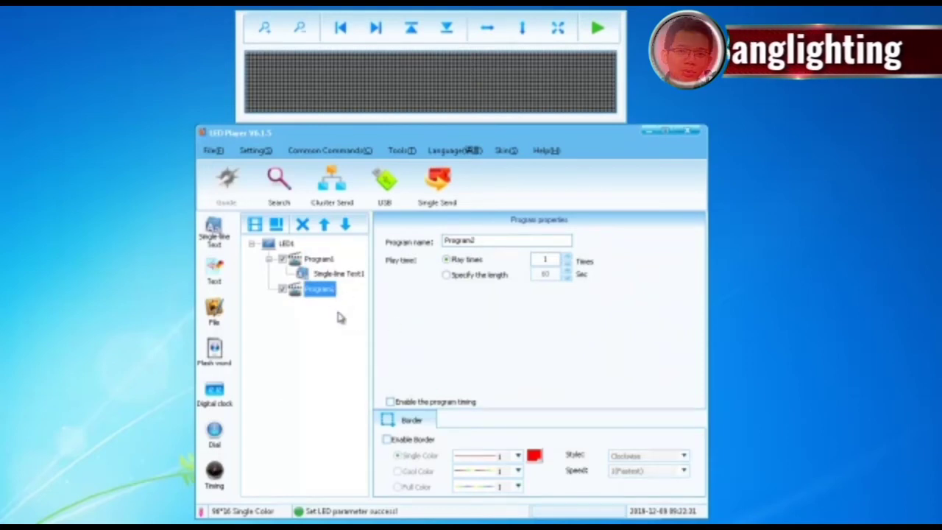
left_click(319, 292)
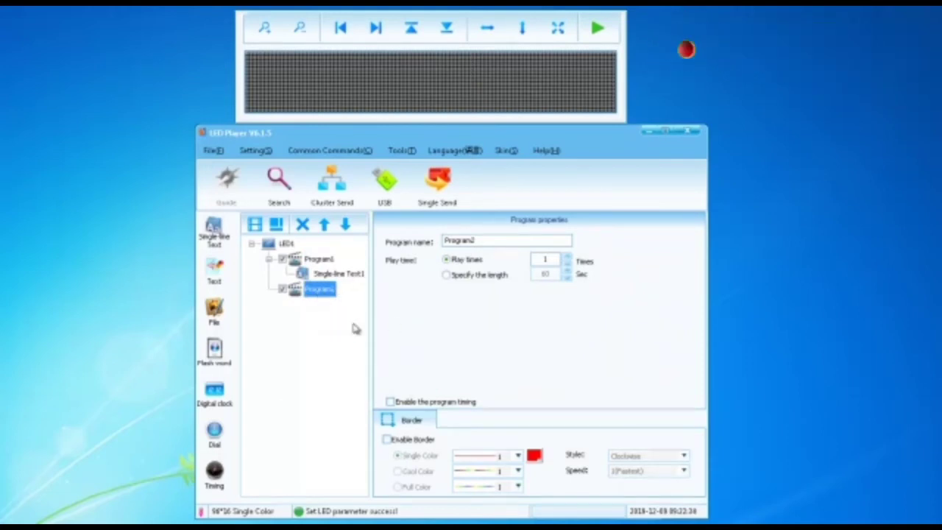
right_click(320, 293)
mouse_move(378, 339)
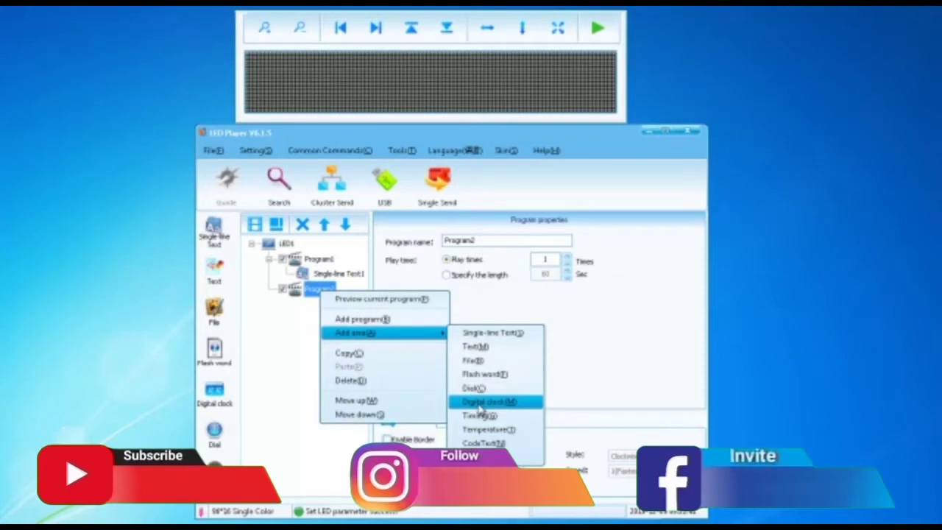
Step: Add a digital clock area to Program2 showing the weekday as Senin in a smaller font size
left_click(478, 403)
left_click_drag(491, 82, 414, 81)
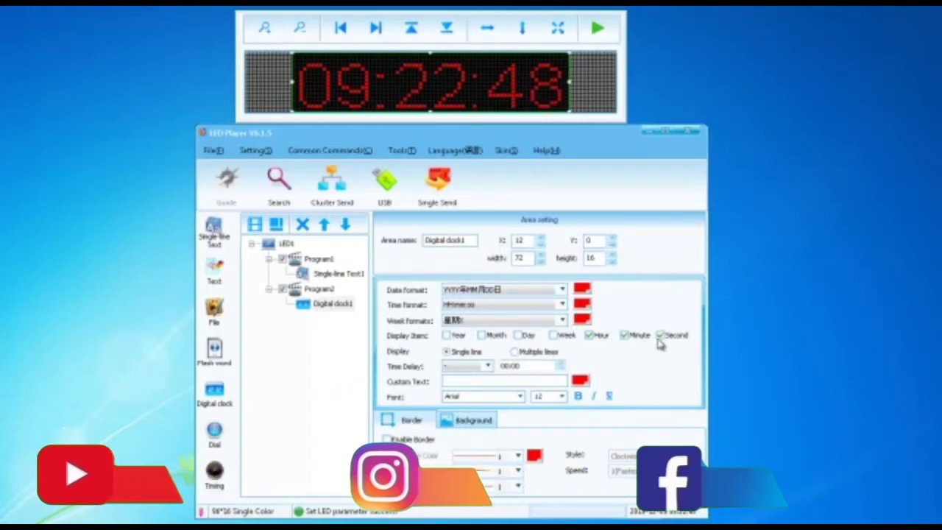
left_click(563, 336)
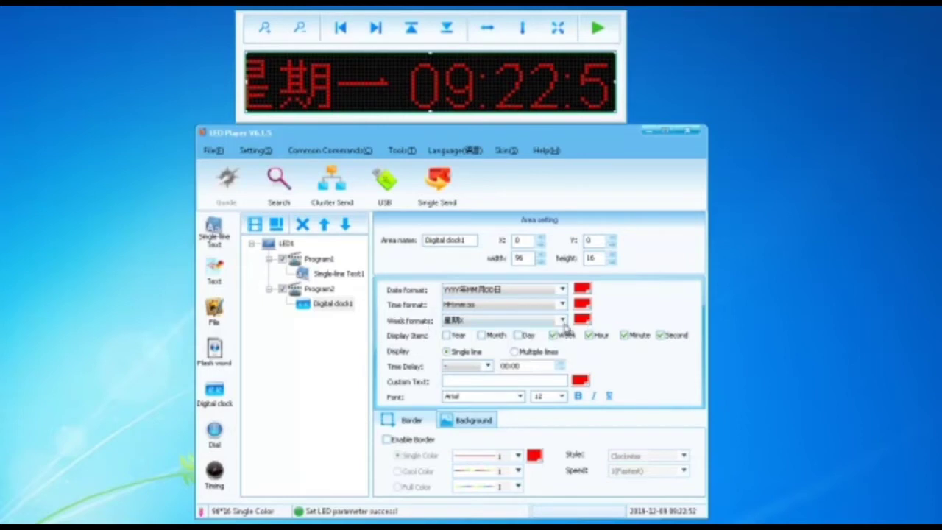
left_click(562, 321)
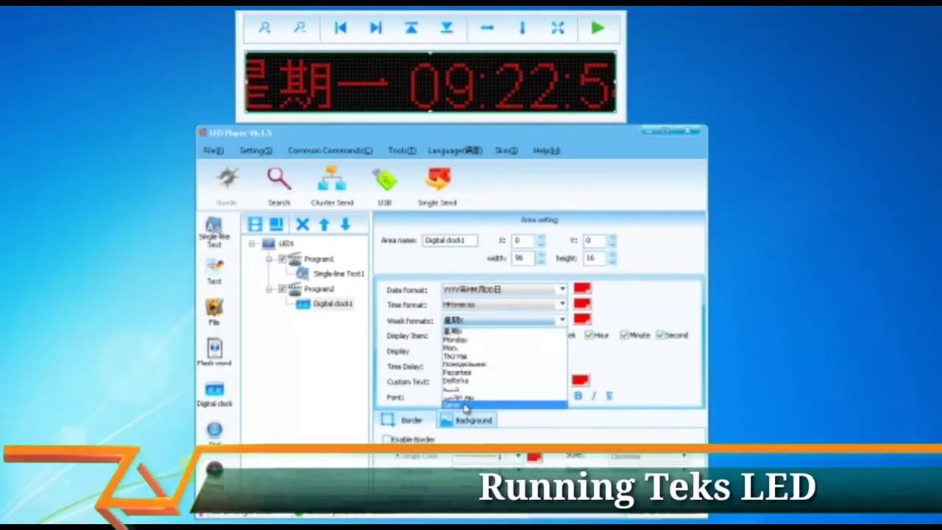
left_click(465, 405)
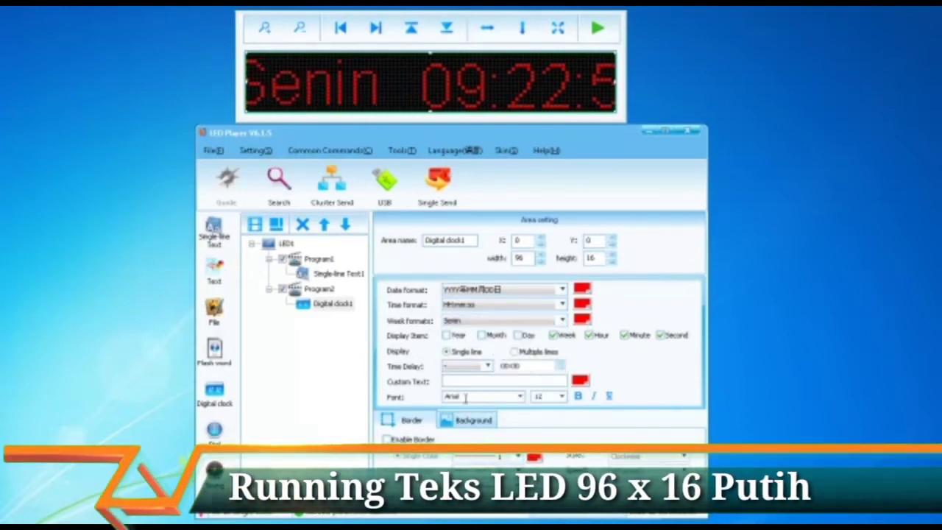
left_click(562, 396)
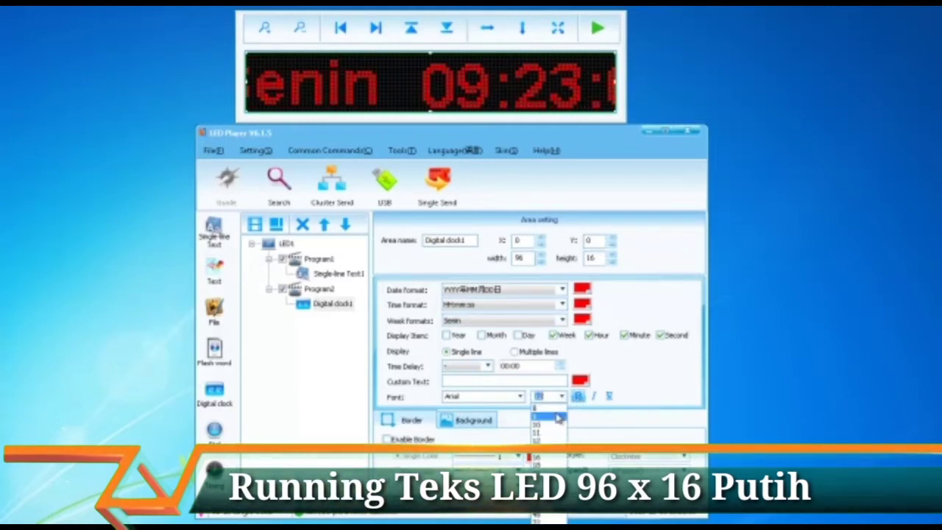
left_click(544, 409)
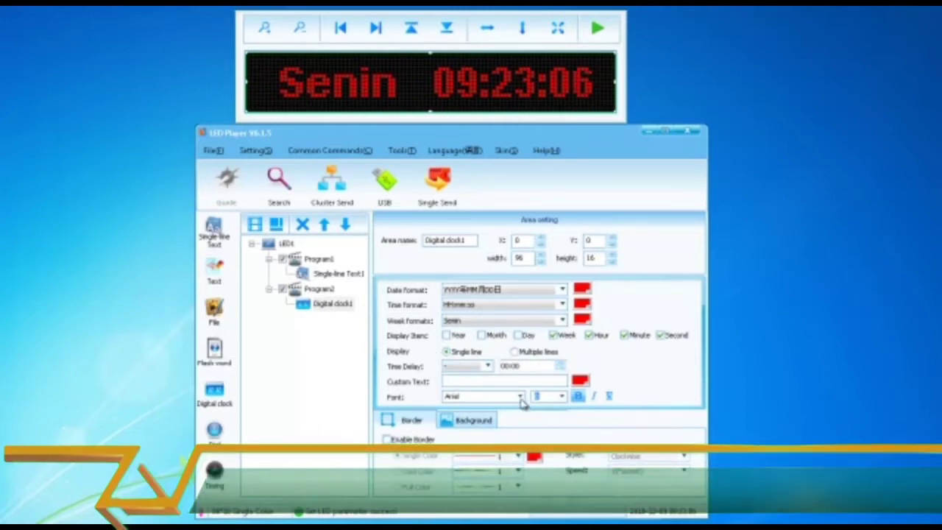
Step: Try Marlett and other fonts for the digital clock, ending on Tahoma
left_click(486, 396)
scroll(486, 261, "down", 20)
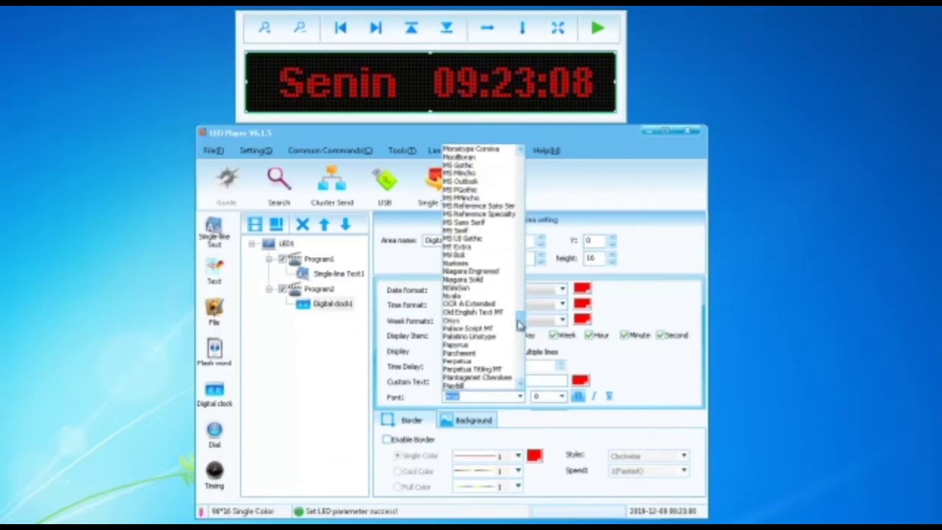
left_click(475, 256)
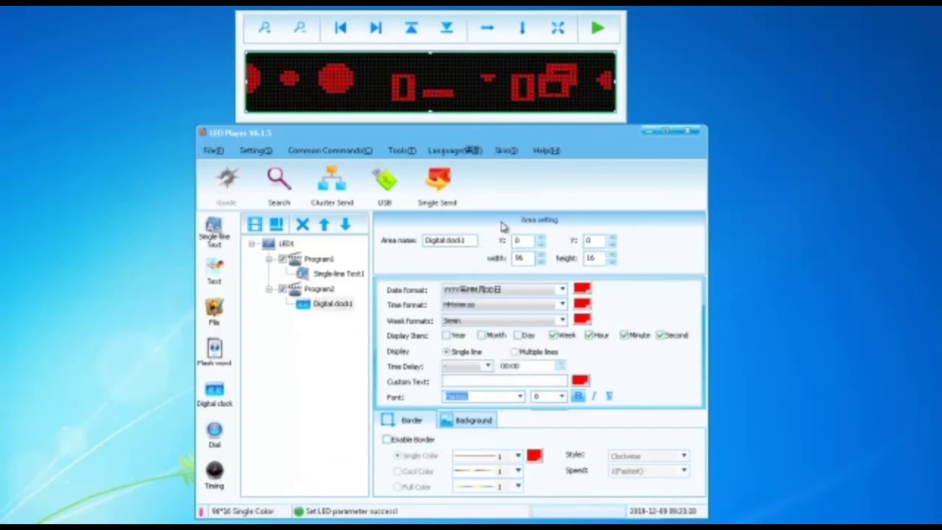
left_click(500, 396)
scroll(479, 317, "down", 10)
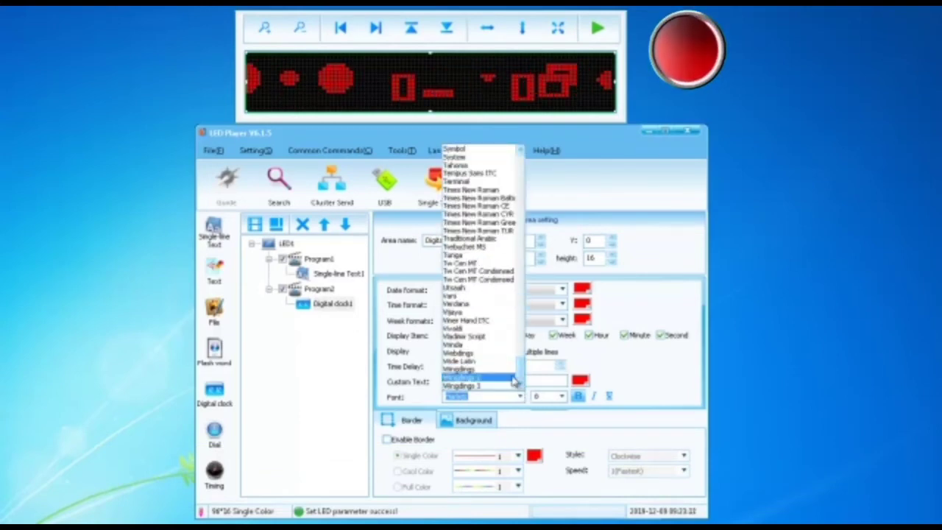
left_click(462, 303)
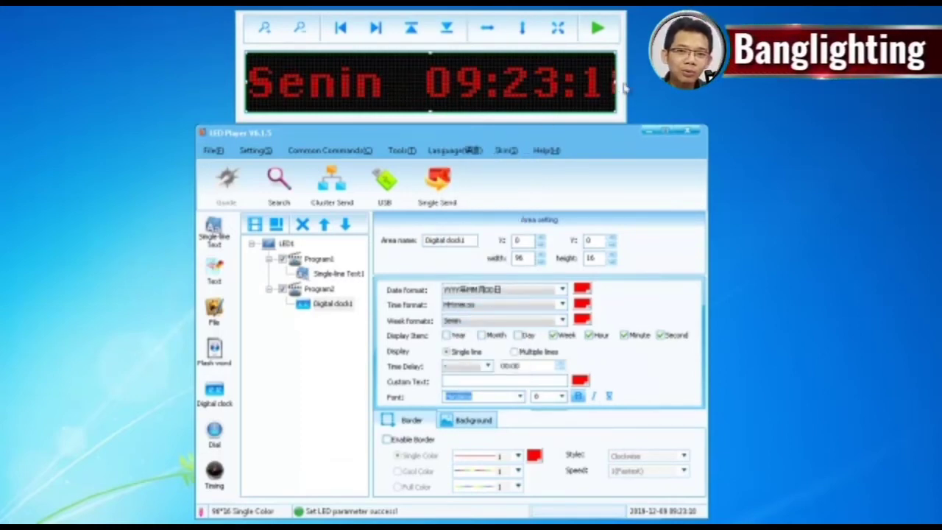
left_click(520, 395)
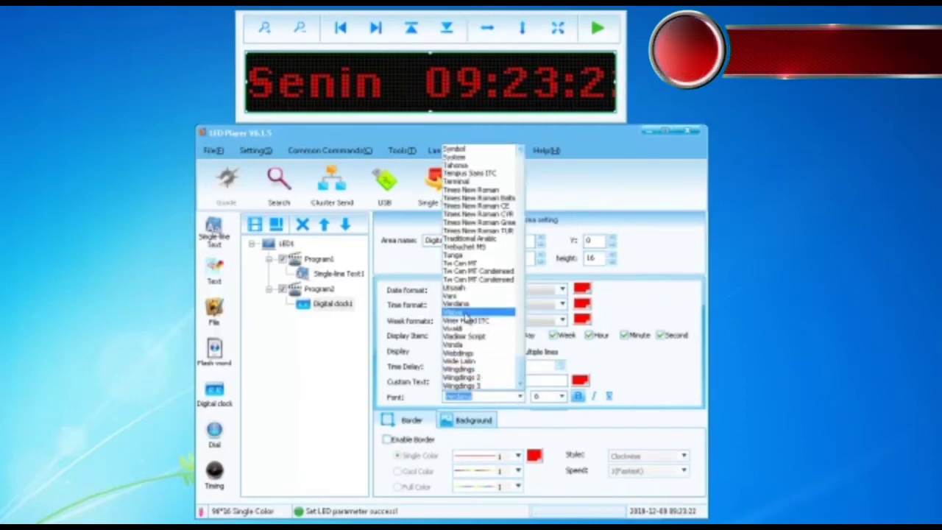
left_click(465, 314)
left_click(519, 396)
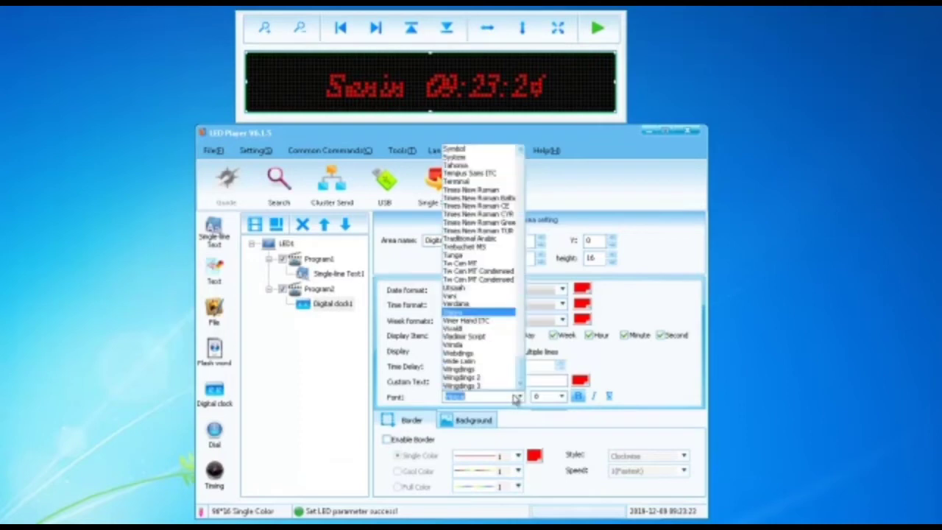
scroll(517, 368, "up", 3)
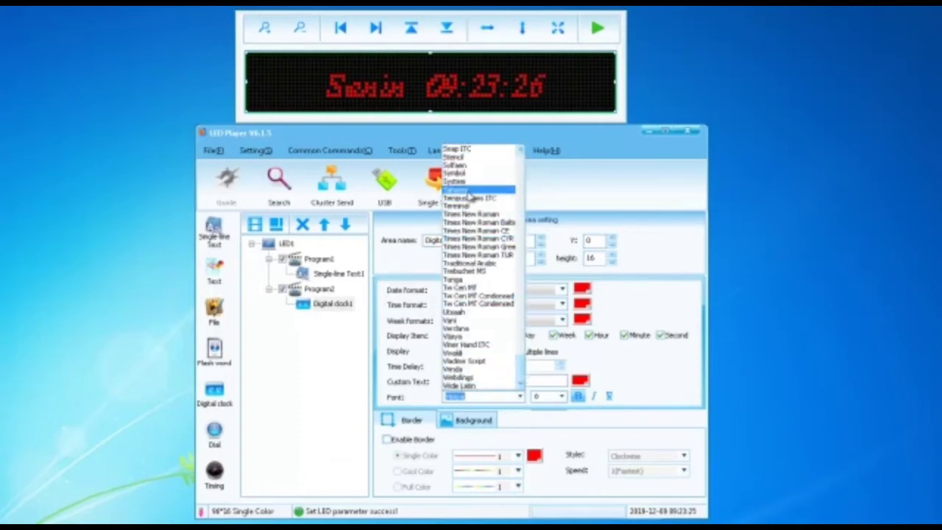
left_click(469, 195)
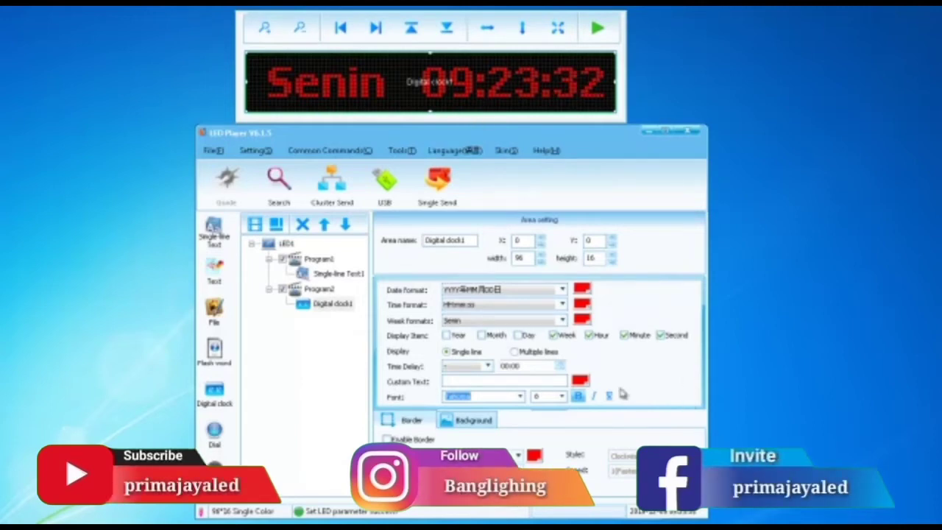
Step: Change Program2's play length to a specified 5 seconds instead of 60, checking Program1 along the way
left_click(318, 290)
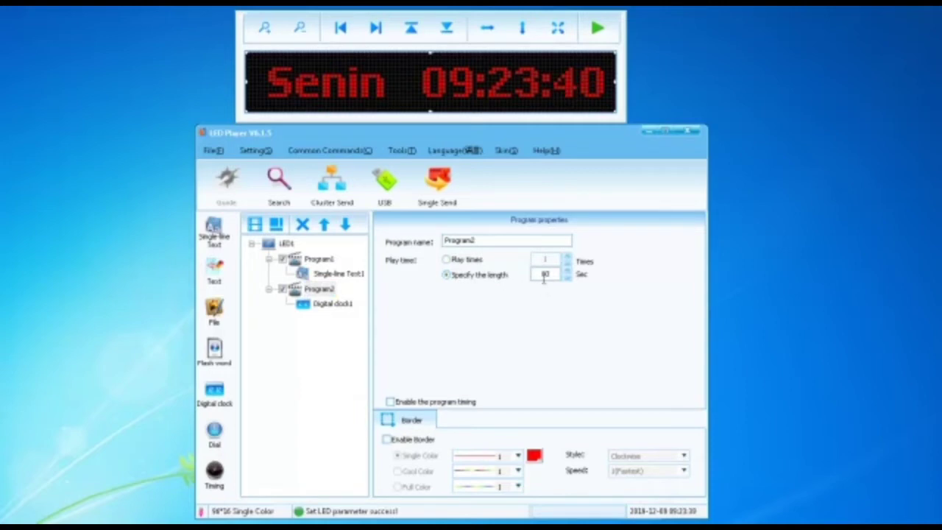
double_click(542, 273)
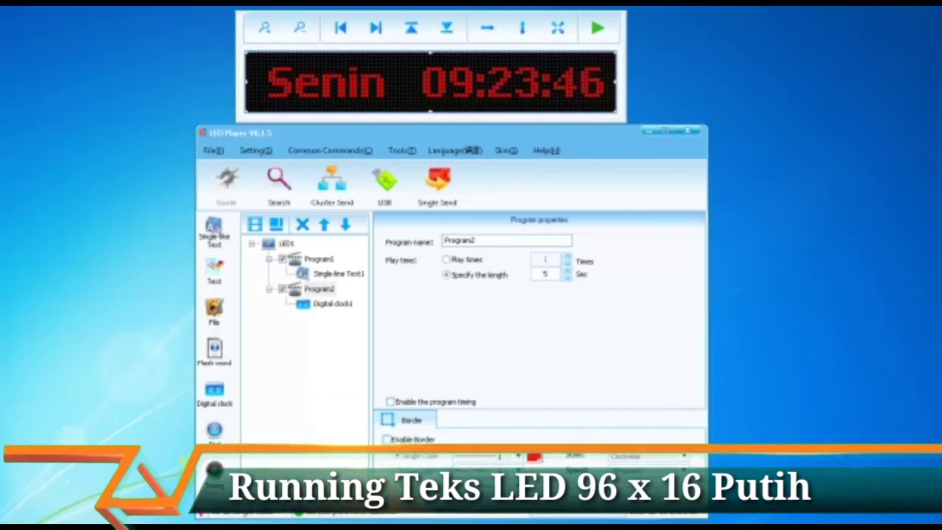
left_click_drag(318, 289, 322, 265)
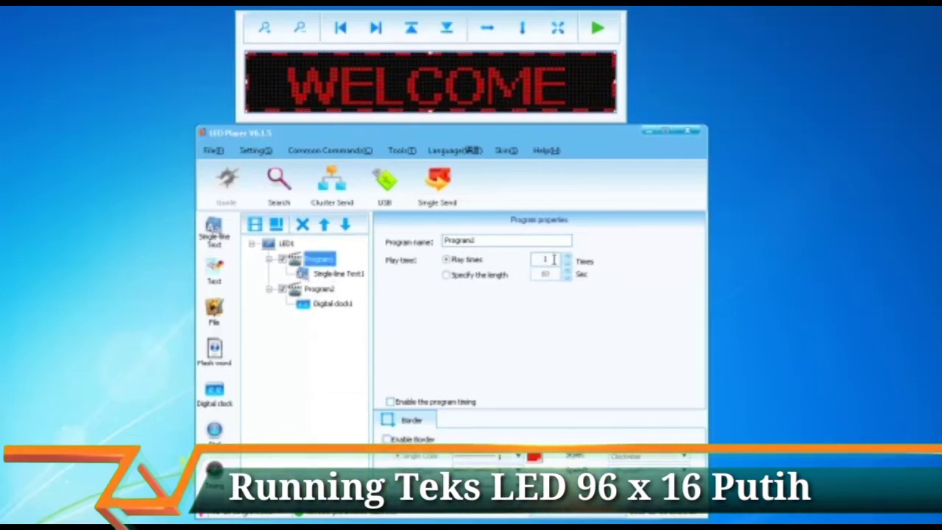
left_click(337, 273)
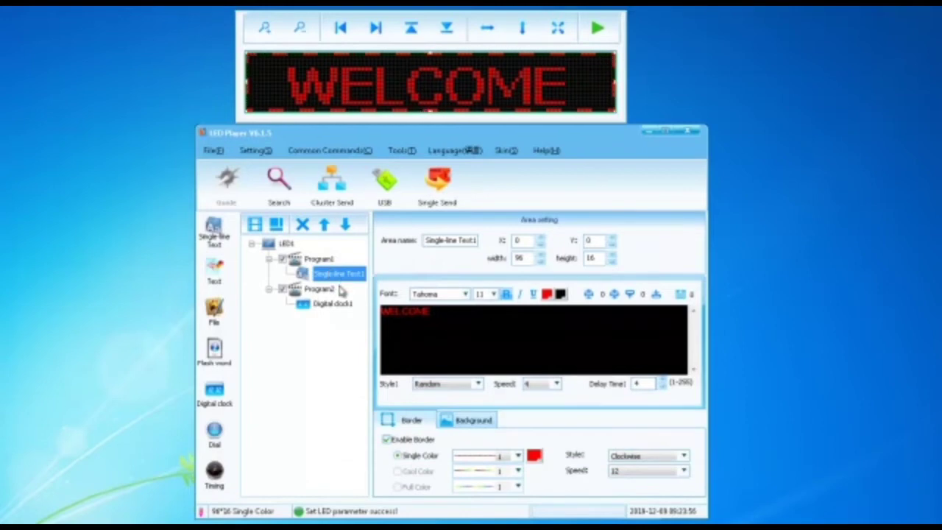
left_click(321, 289)
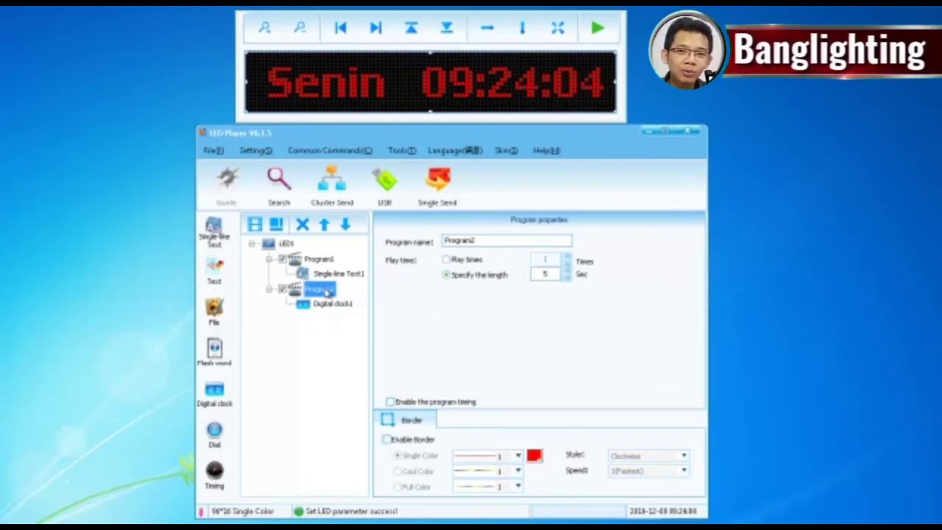
Step: Add Program3 after Program2 under LED1 and bring up its Add area choices
right_click(316, 293)
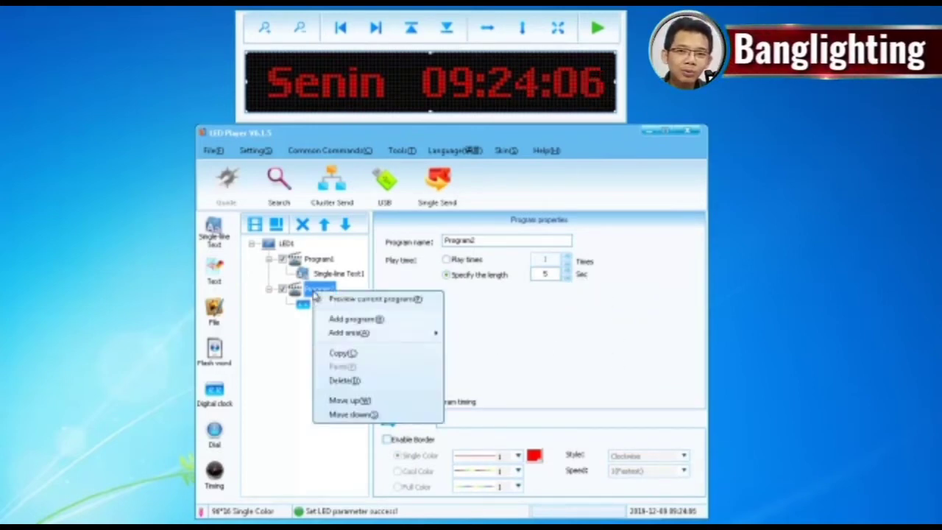
left_click(345, 319)
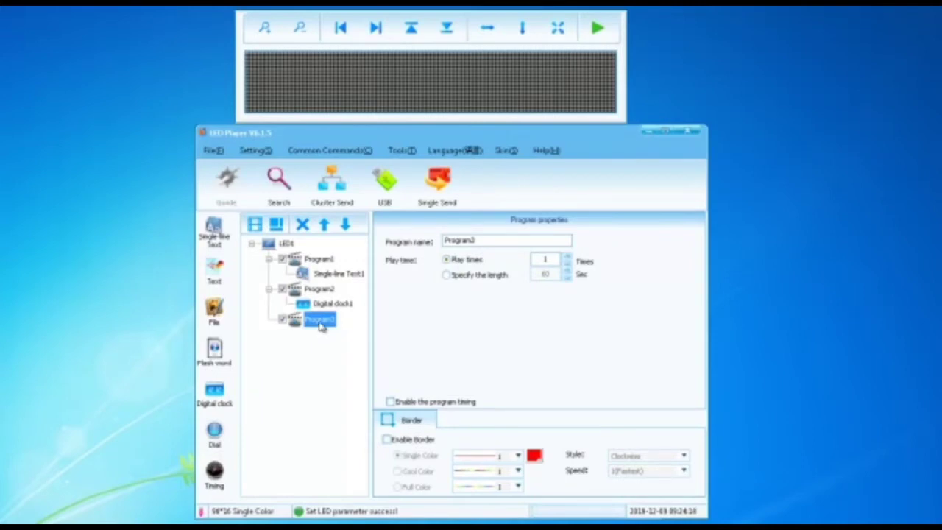
right_click(321, 327)
mouse_move(358, 363)
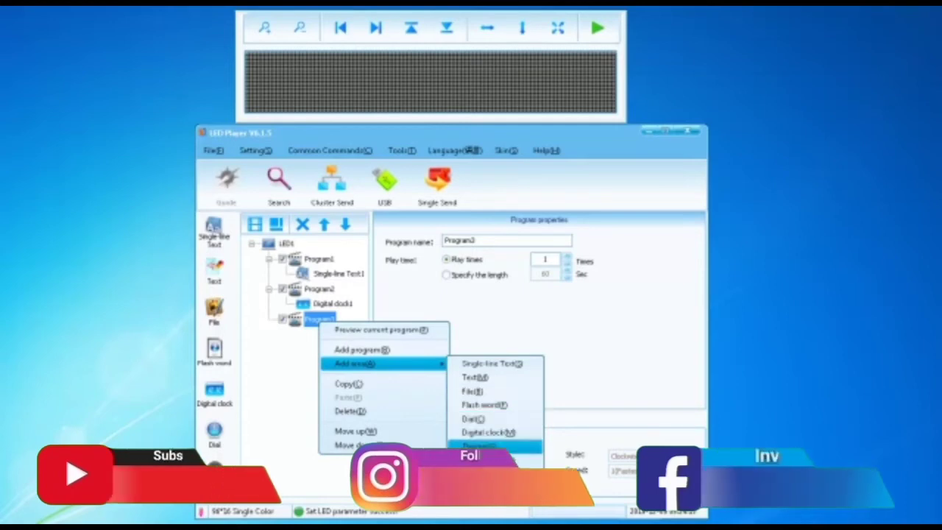
Step: Add Single-line Text1 to Program3 and size it to X 0, width 96, height 8
left_click(492, 363)
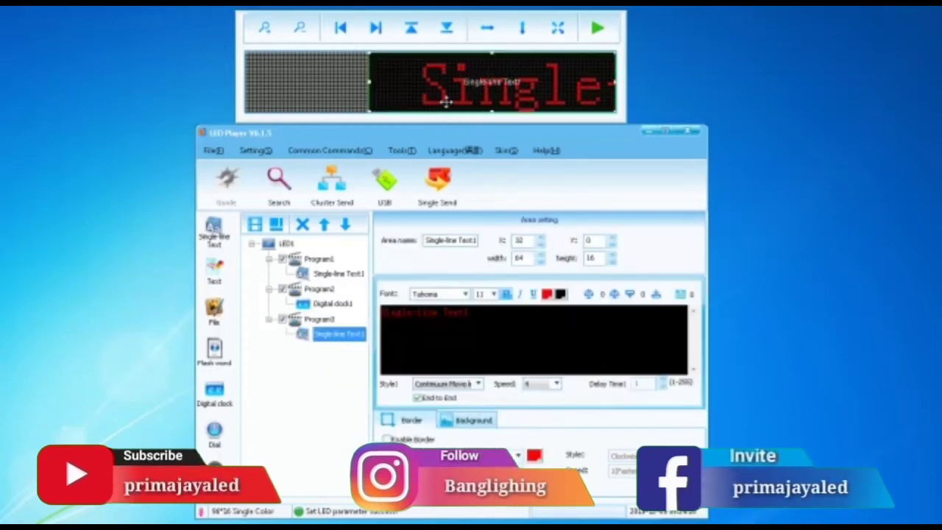
left_click(491, 112)
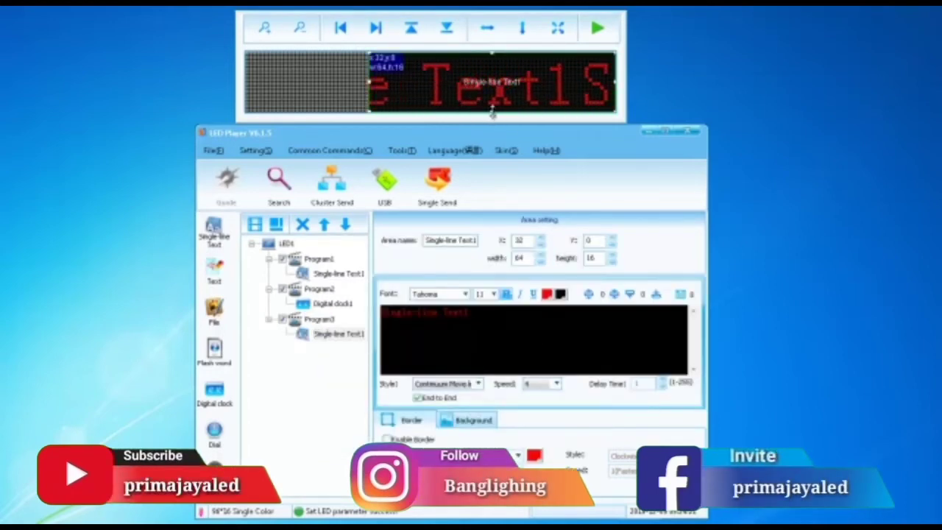
mouse_move(492, 97)
left_mouse_down()
mouse_move(495, 120)
mouse_move(491, 91)
left_mouse_up()
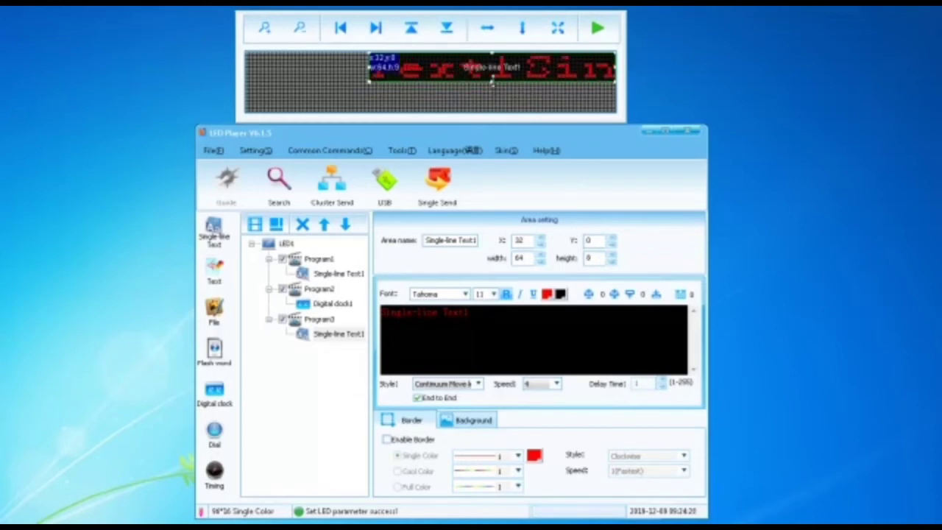
left_click_drag(373, 69, 248, 70)
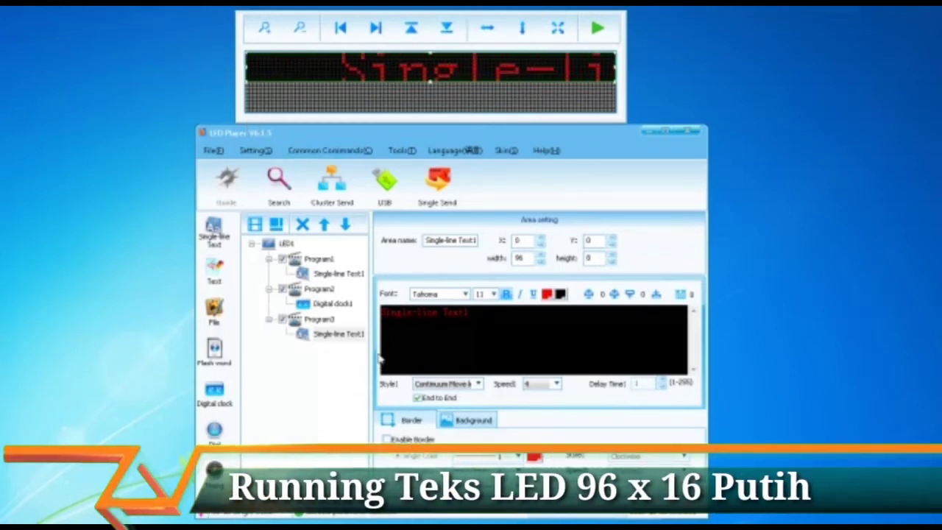
Step: Add Single-line Text2 to Program3 at X 0, Y 8, 96 wide and 8 high
left_click(318, 319)
right_click(318, 320)
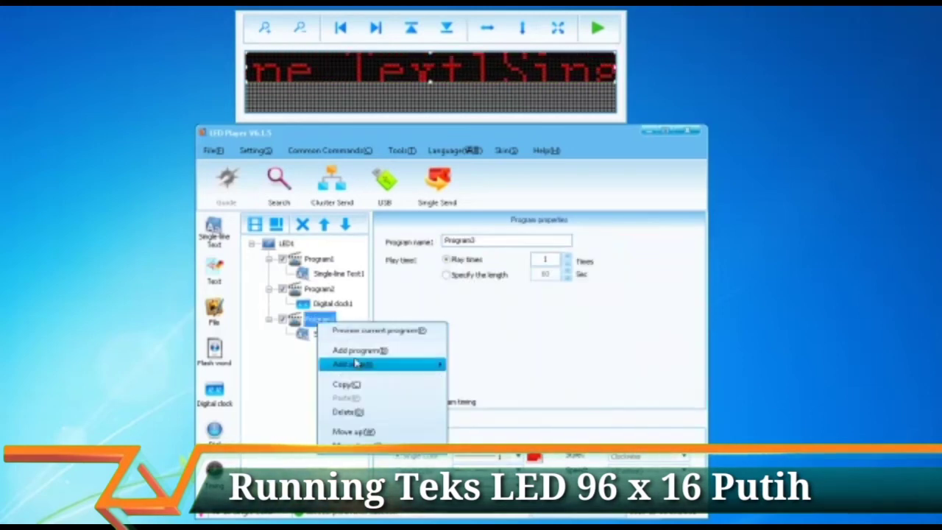
mouse_move(390, 366)
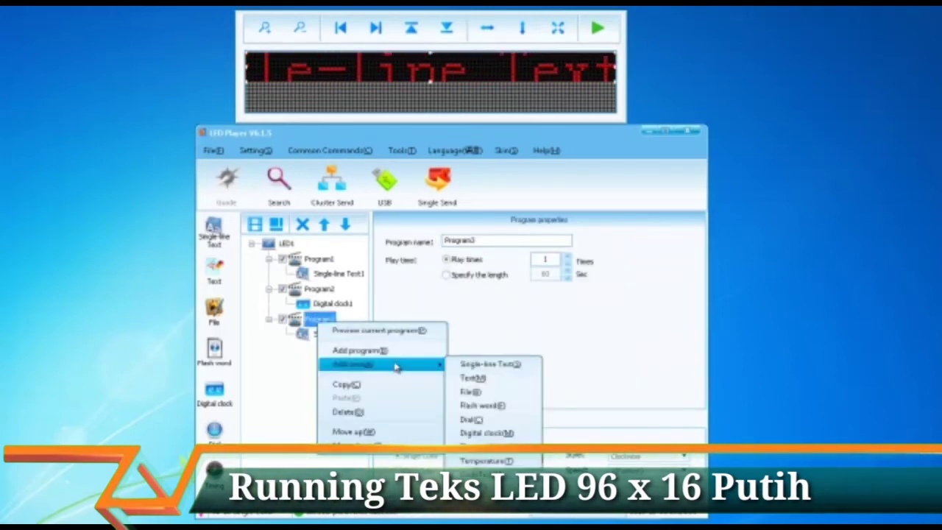
left_click(496, 362)
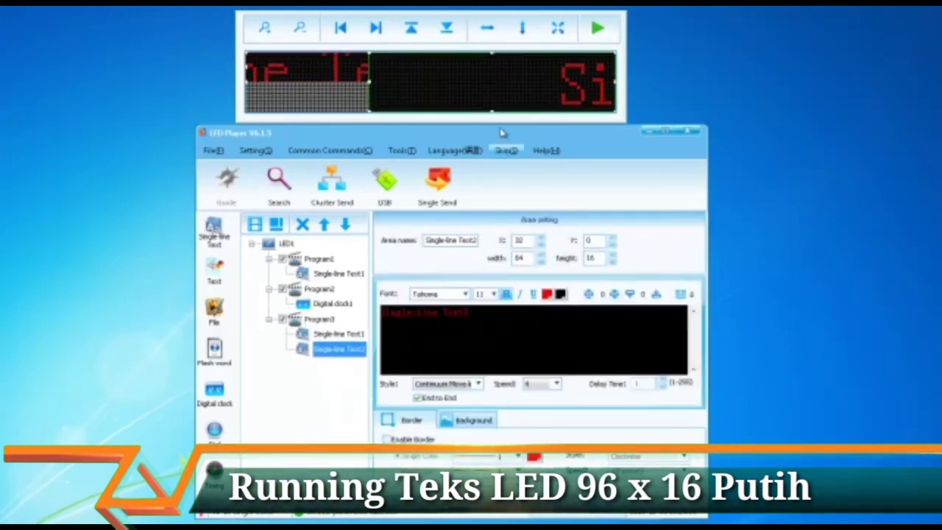
left_click(492, 54)
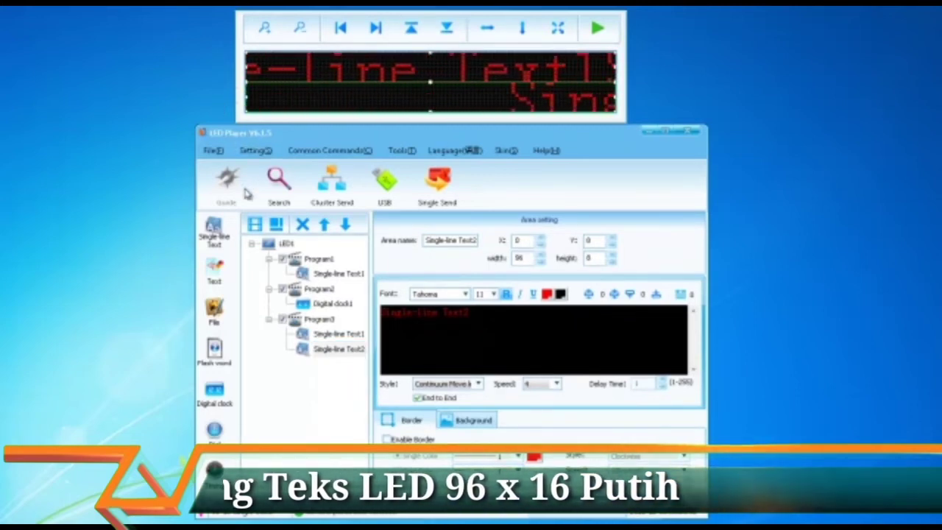
Step: Clear the placeholder in Single-line Text1's editor so the line reads WELCOME
left_click(340, 334)
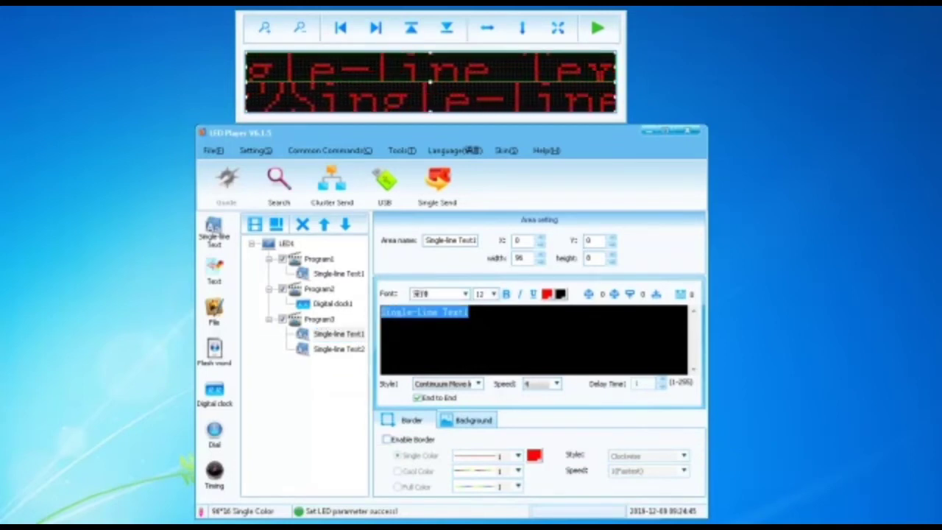
key("BackSpace")
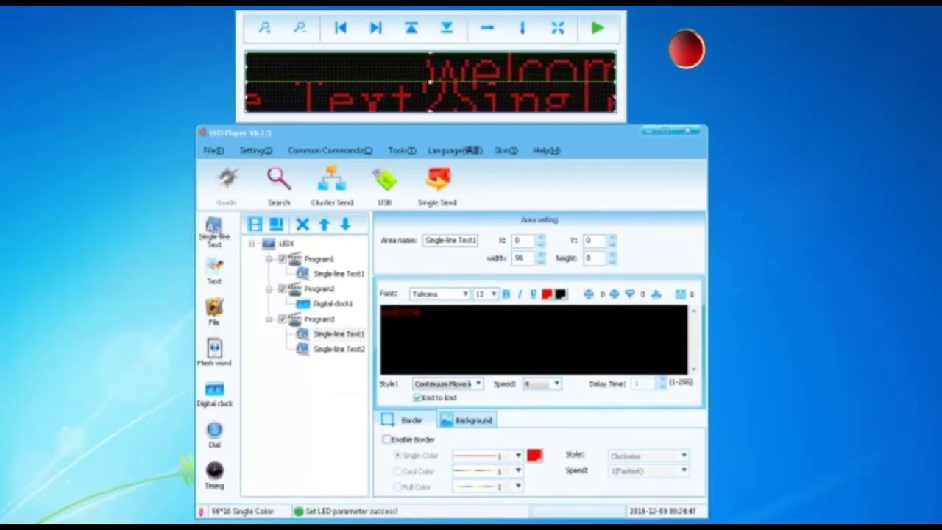
left_click_drag(493, 326, 372, 315)
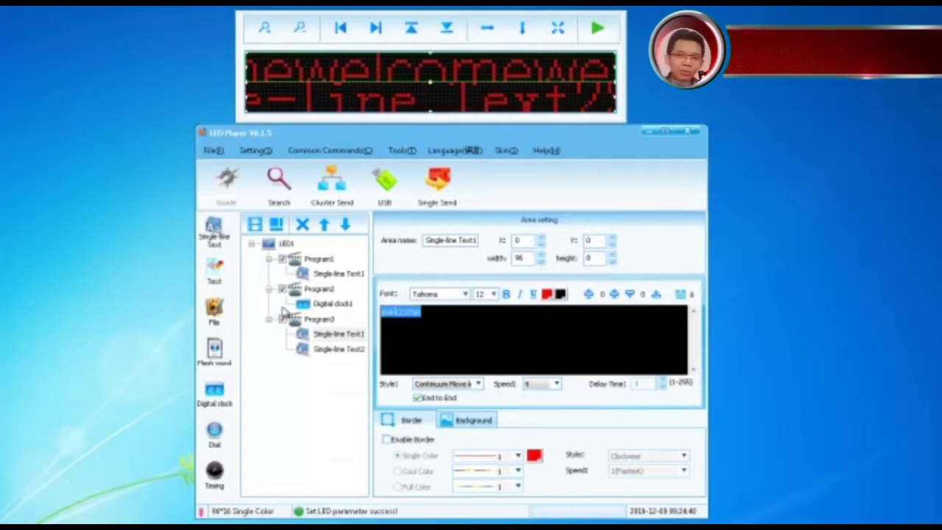
key("Right")
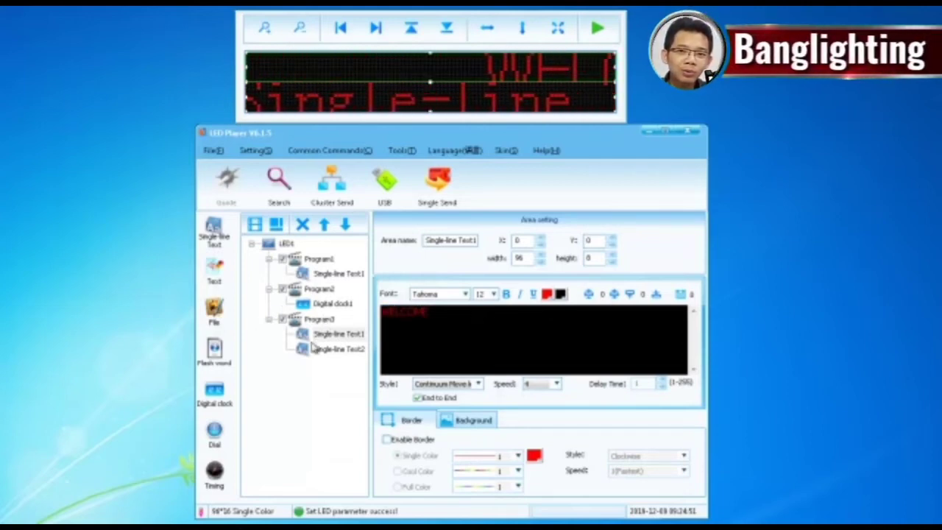
Step: Set WELCOME to font size 8, turn off End to End, and use the Random effect
left_click(492, 295)
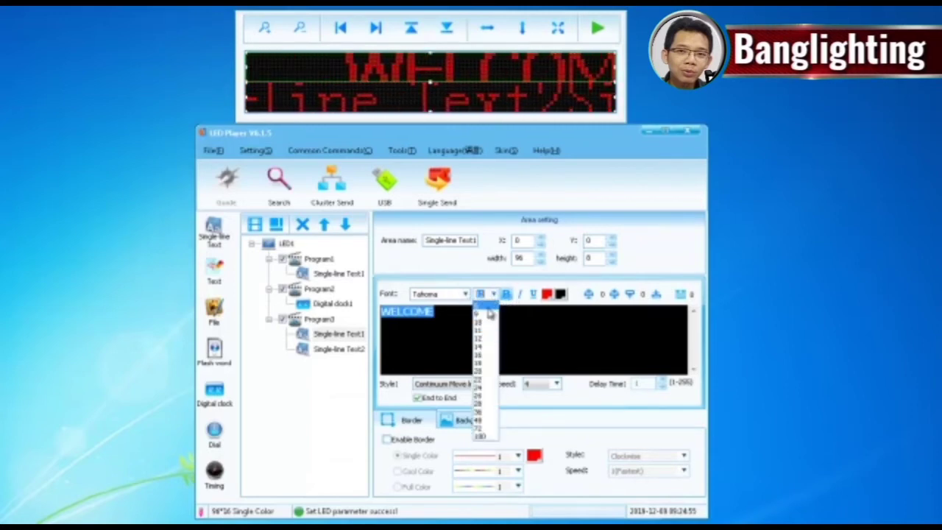
left_click(483, 309)
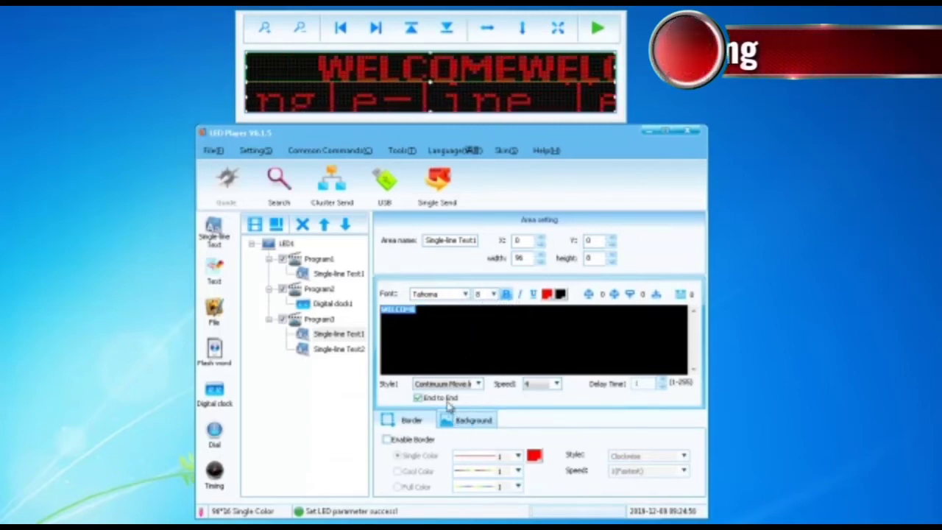
left_click(418, 397)
left_click(477, 383)
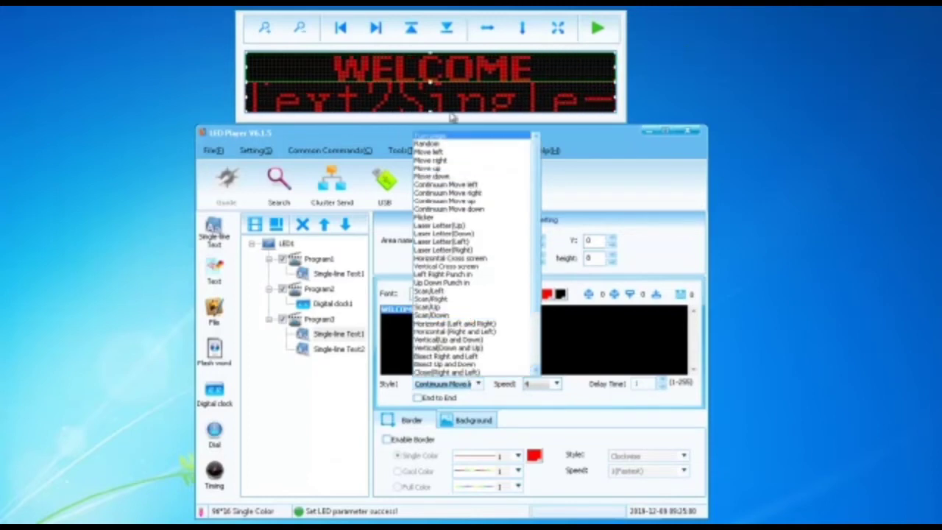
left_click(437, 144)
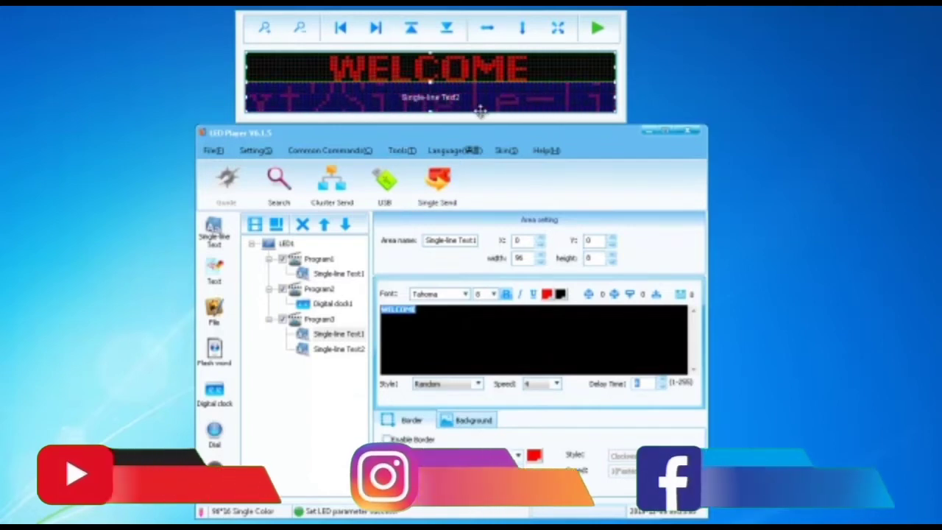
Step: Replace Single-line Text2's placeholder with the bold subtitle TEST PENGGUNAAN SINGLE LINE TEKS MODE SUBTITLE
left_click(342, 350)
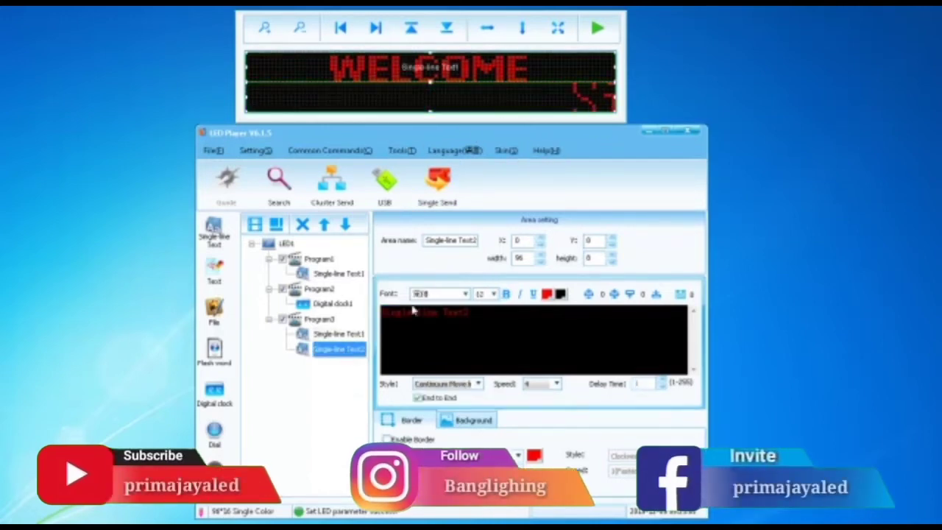
left_click_drag(495, 324, 274, 315)
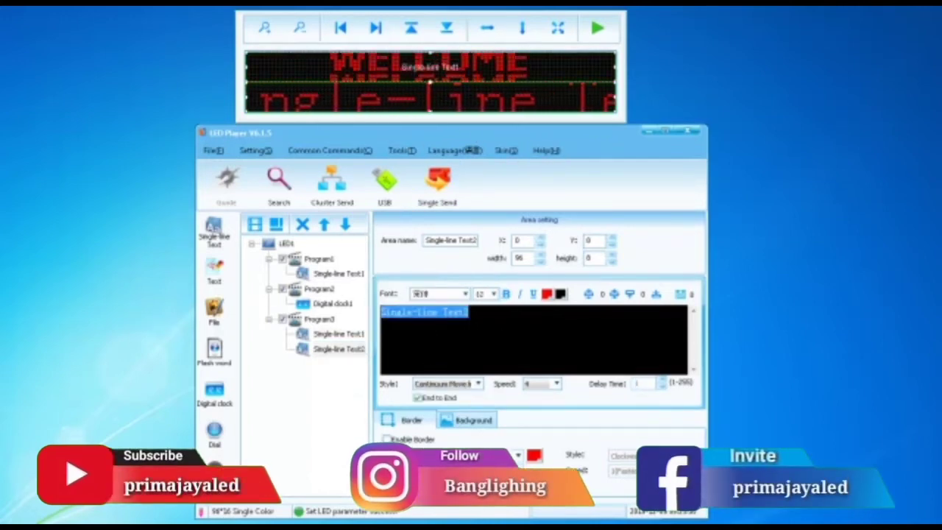
type("TEST")
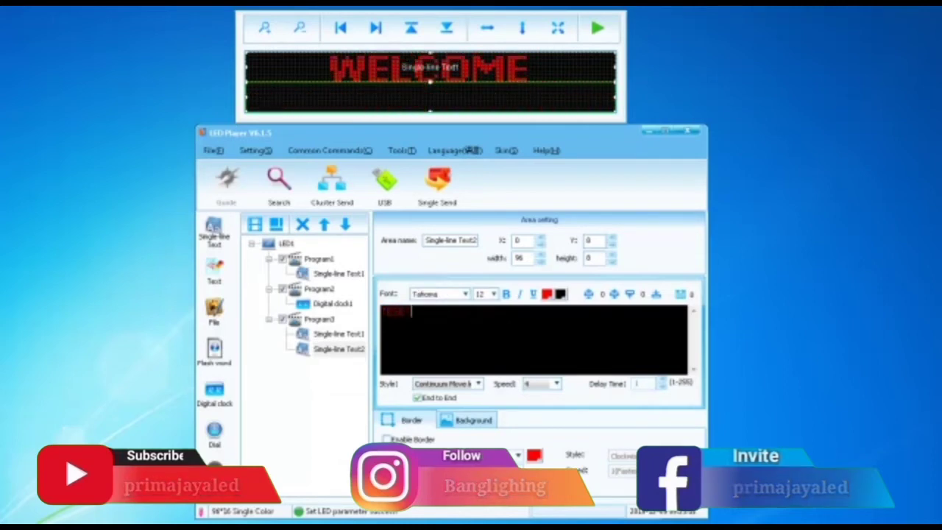
type(" TRAINING")
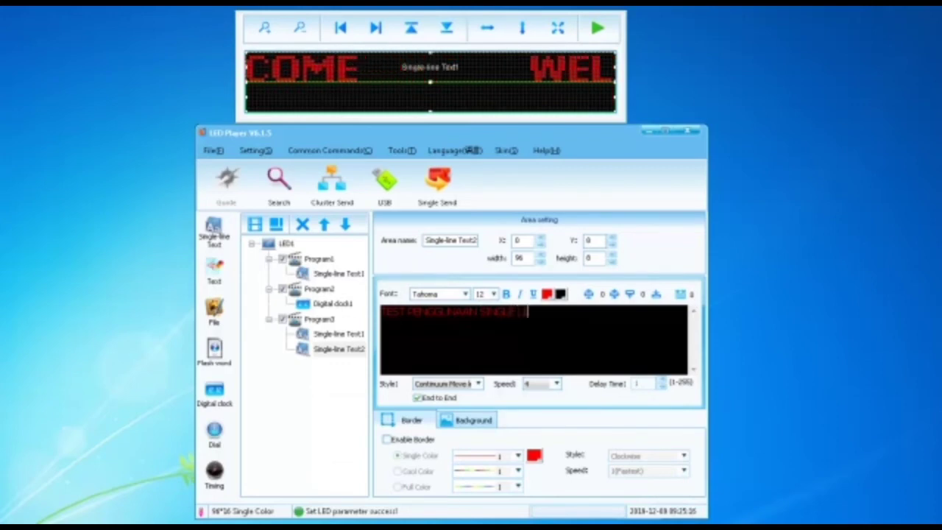
type(" MODE")
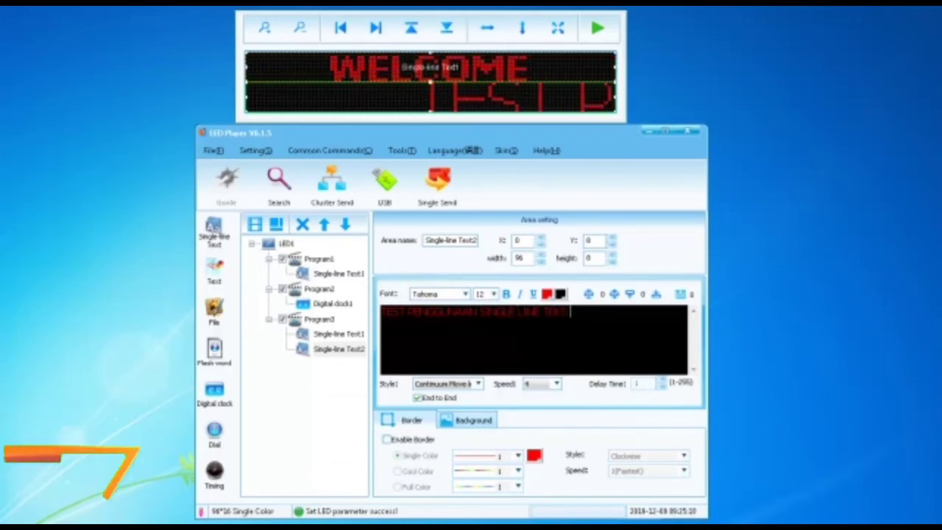
type(" SU")
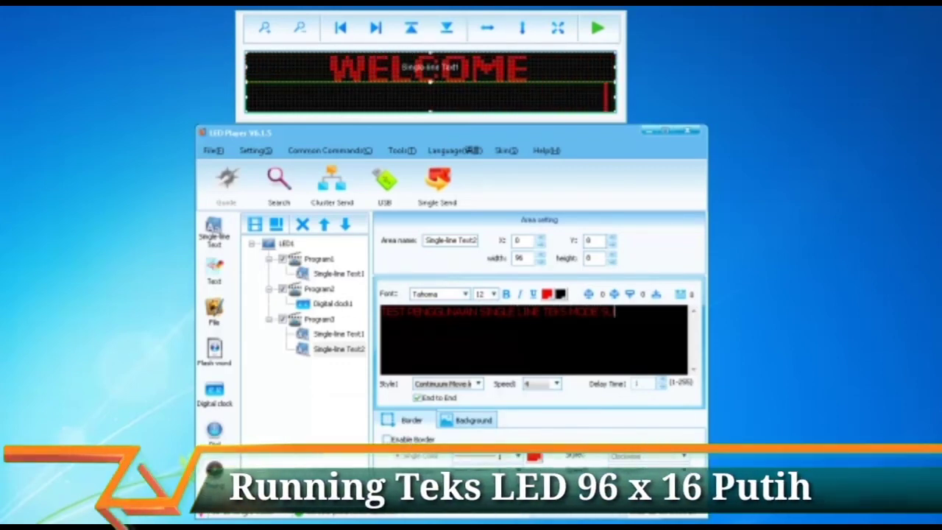
type("BTITLE")
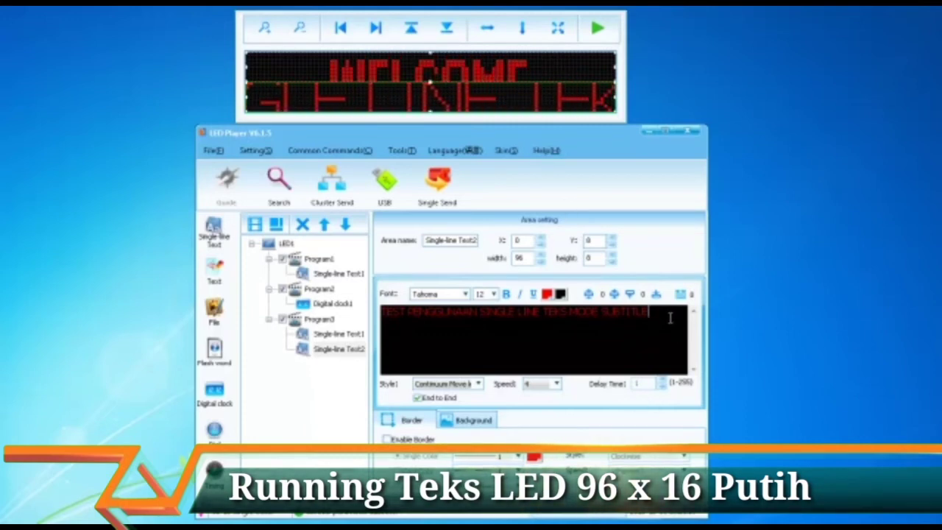
left_click_drag(666, 315, 363, 310)
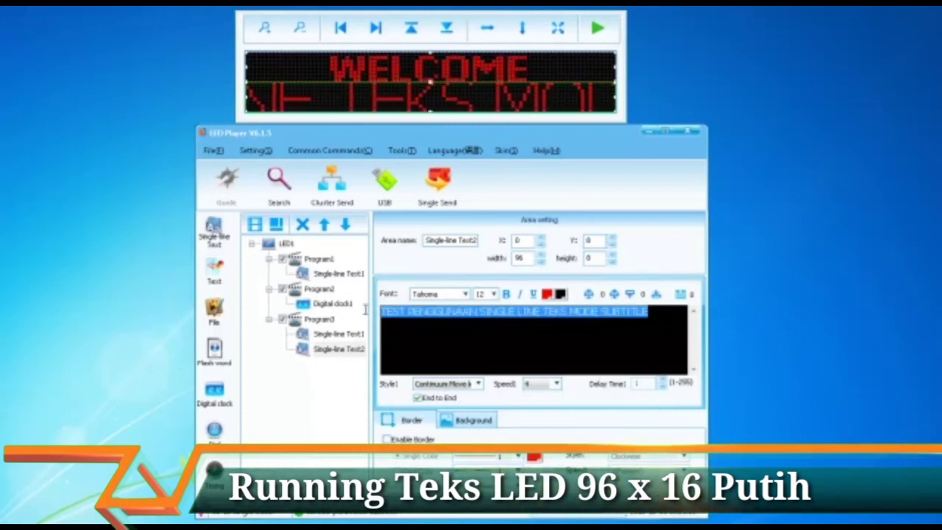
left_click(506, 293)
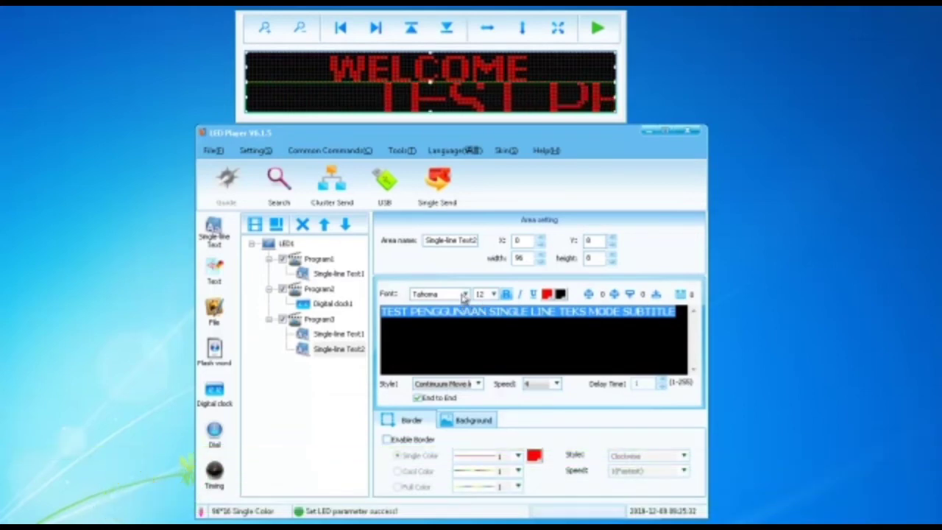
left_click(493, 294)
Step: Give the subtitle line font size 8 and a scrolling speed of 7
left_click(485, 312)
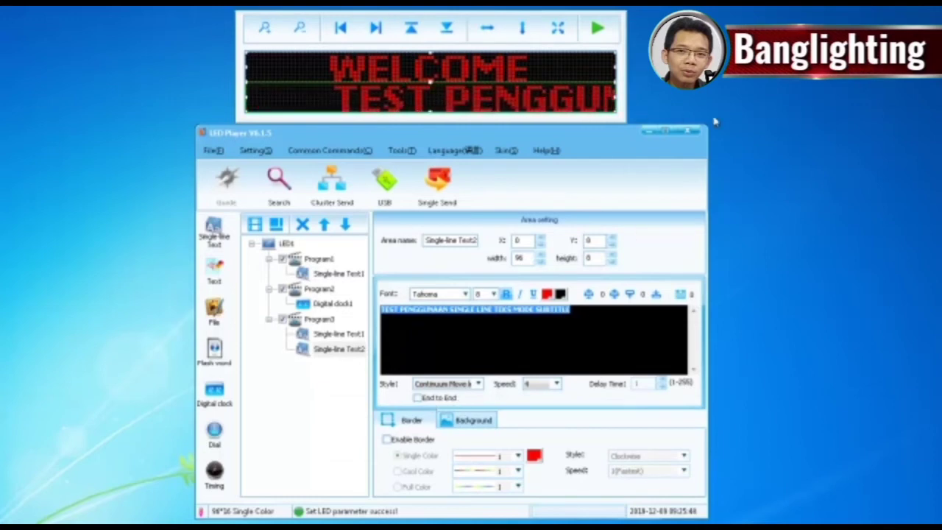
left_click(559, 388)
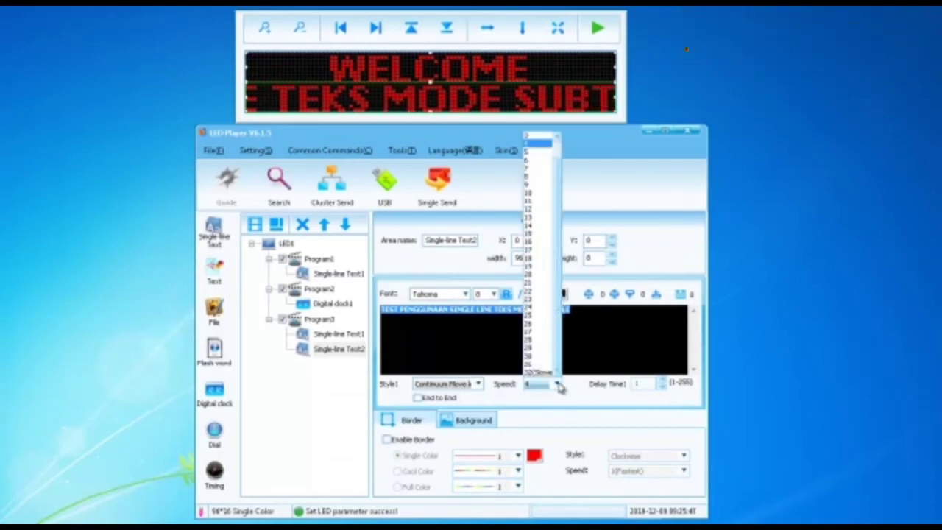
left_click(543, 169)
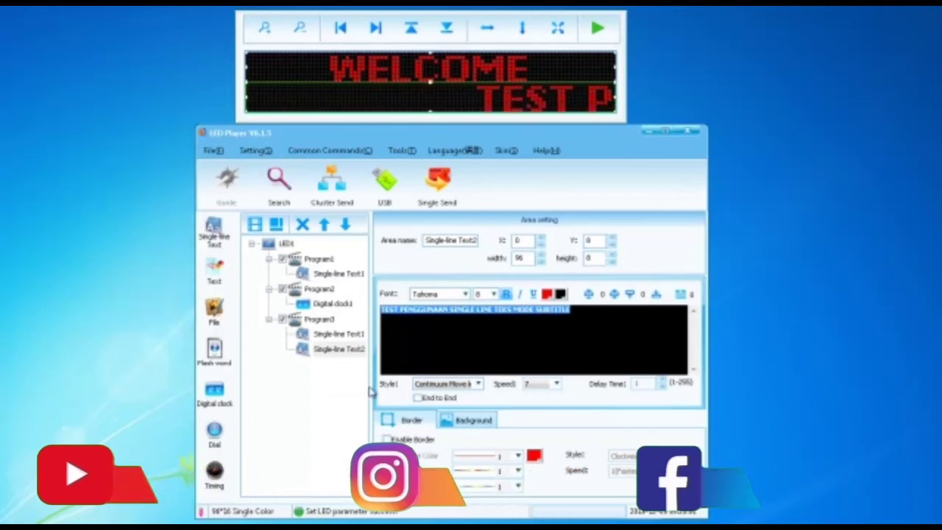
Step: Set the display brightness manually to mid-range in Common Commands > Brightness and apply it
left_click(253, 151)
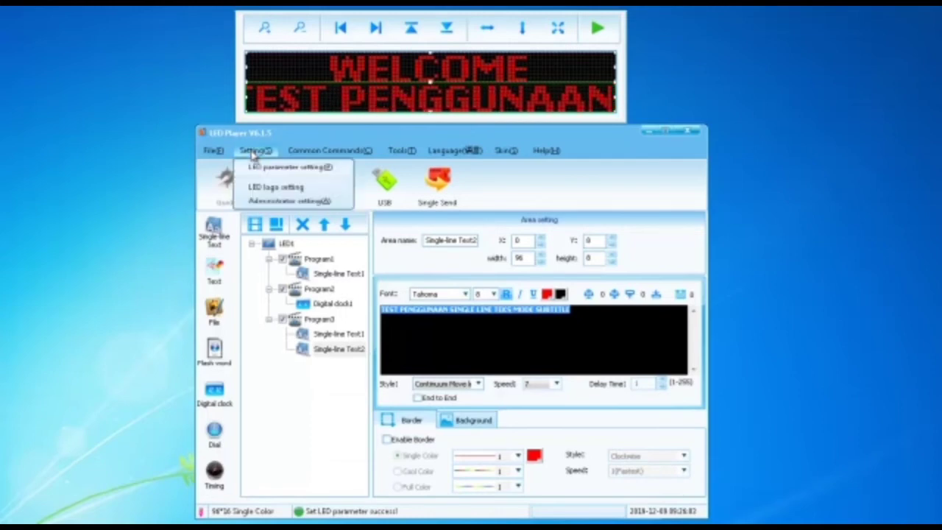
left_click(328, 151)
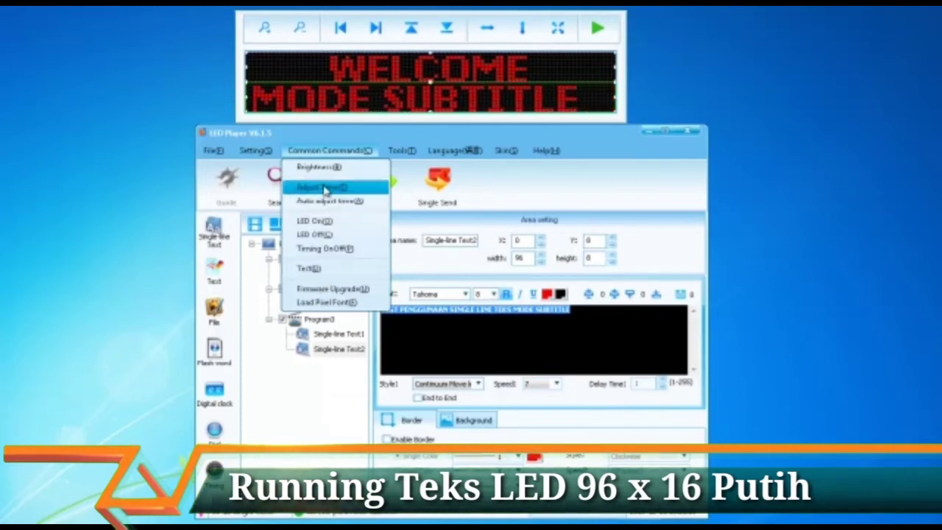
left_click(325, 189)
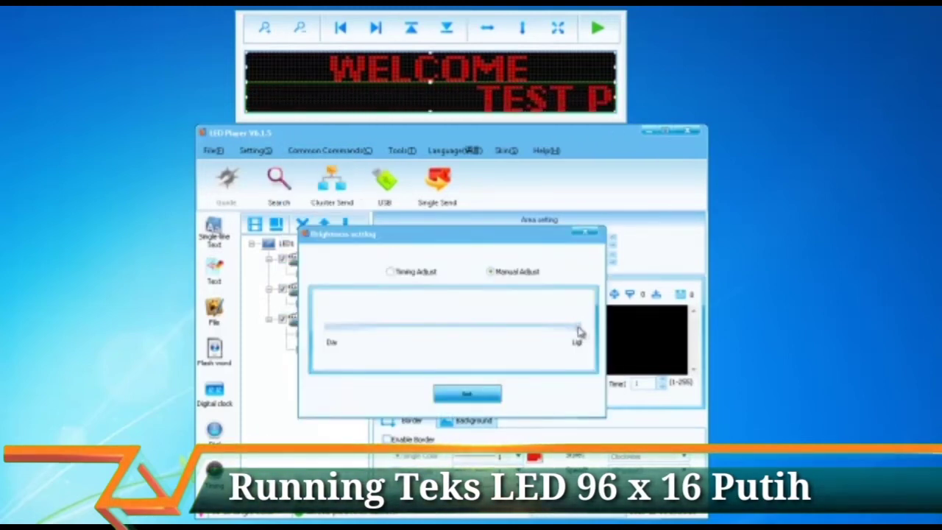
left_click_drag(579, 329, 431, 336)
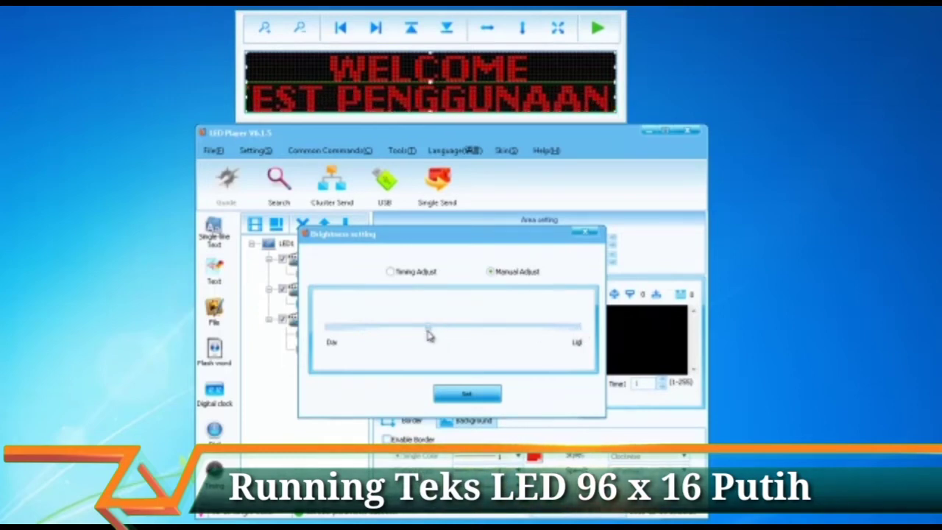
left_click(466, 397)
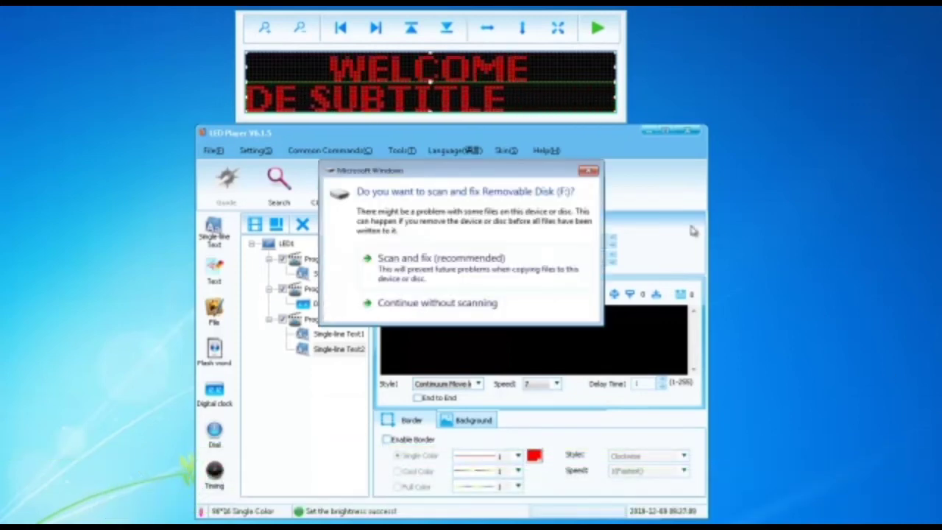
Step: Dismiss the Windows disk prompts and export the LED1 program data to Removable Disk (F:)
left_click(589, 171)
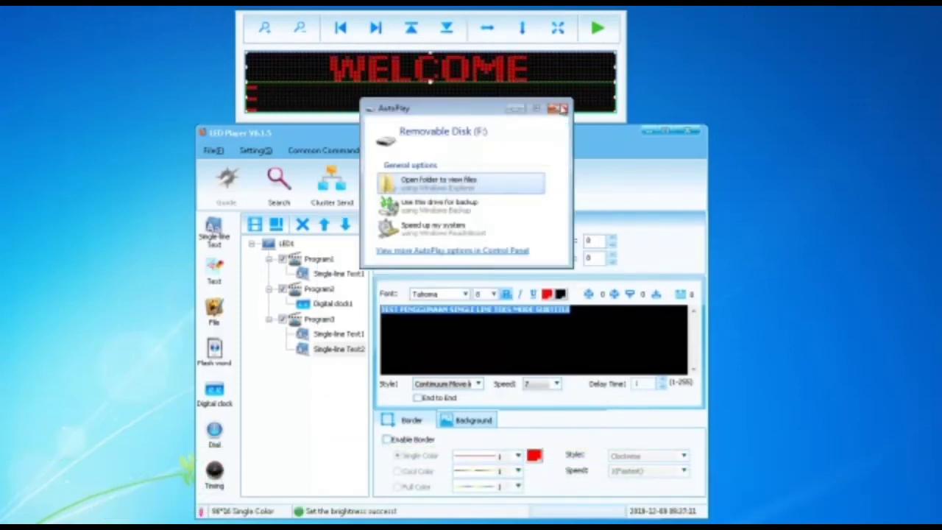
left_click(492, 182)
left_click(374, 203)
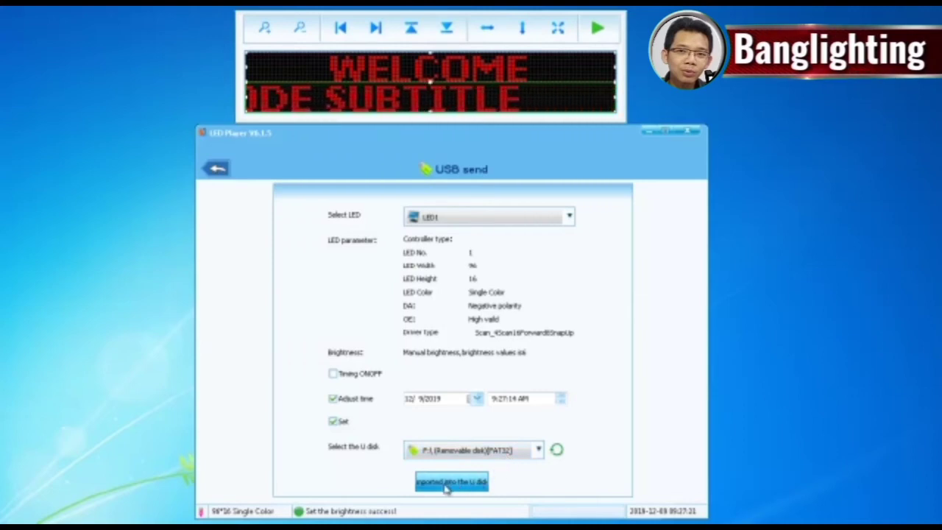
left_click(445, 485)
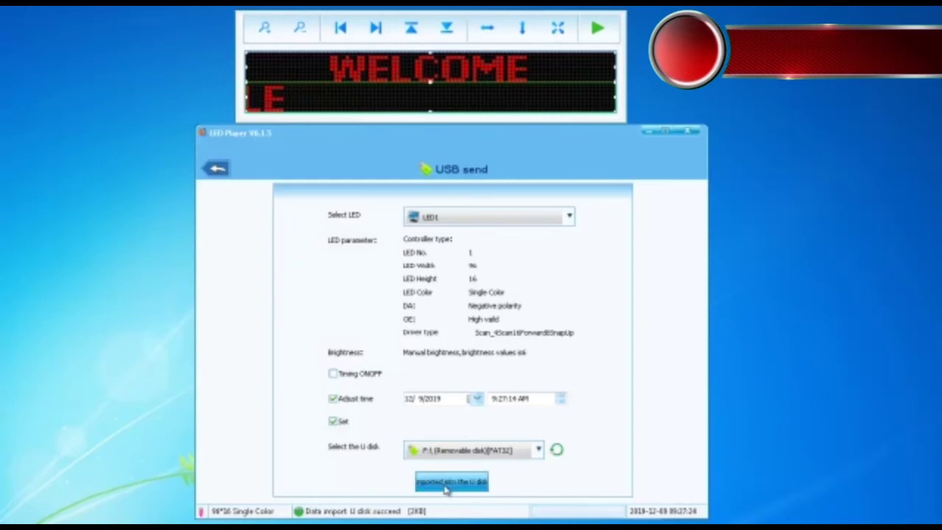